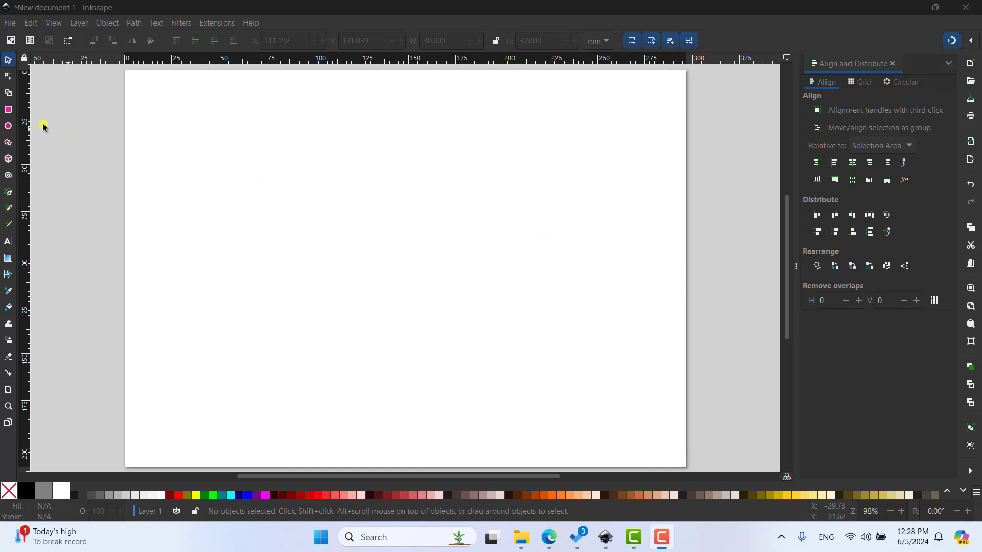
Draw a rectangle in the upper middle of the page and select it
{"action": "left_click", "coordinate": [8, 110]}
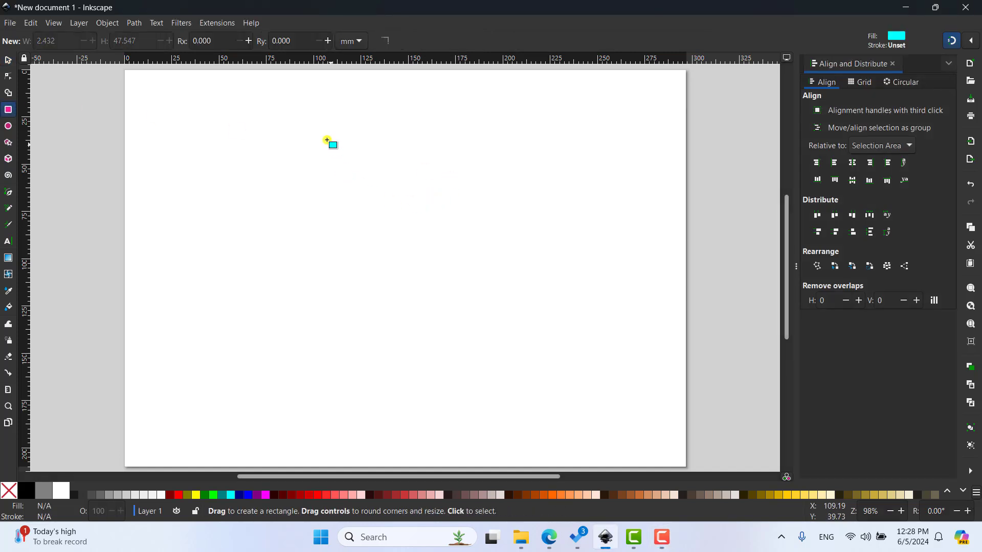
{"action": "left_click_drag", "start_coordinate": [326, 140], "coordinate": [449, 252]}
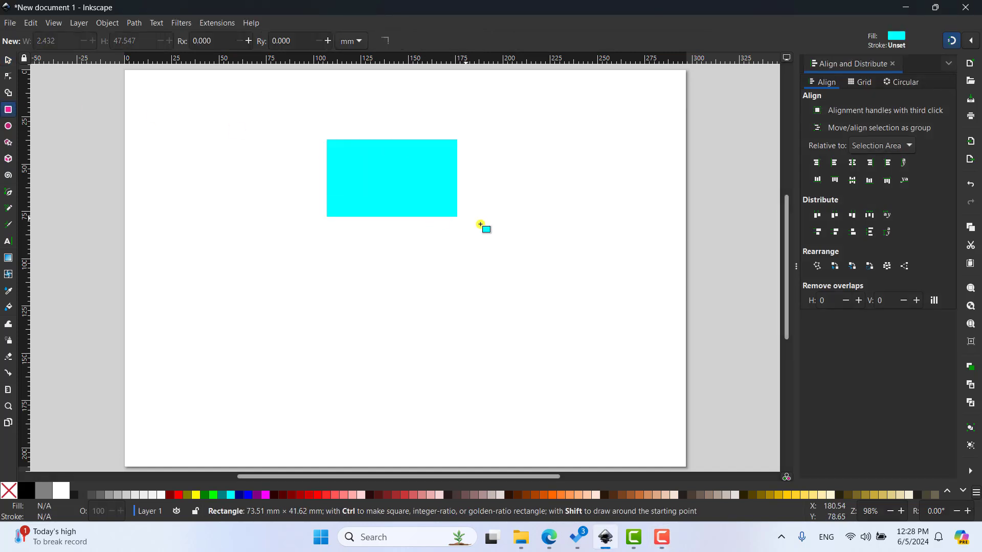
{"action": "left_click", "coordinate": [8, 60]}
{"action": "left_click", "coordinate": [536, 137]}
{"action": "left_click", "coordinate": [381, 185]}
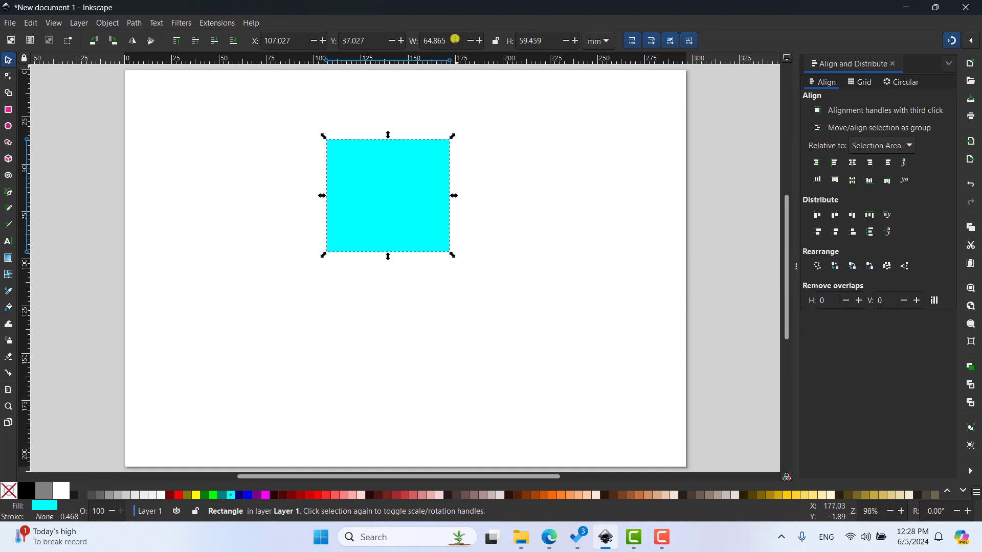
Set the rectangle's width and height to 30 mm, making a square
{"action": "left_click", "coordinate": [454, 41]}
{"action": "type", "text": "30"}
{"action": "key", "text": "Tab"}
{"action": "double_click", "coordinate": [546, 40]}
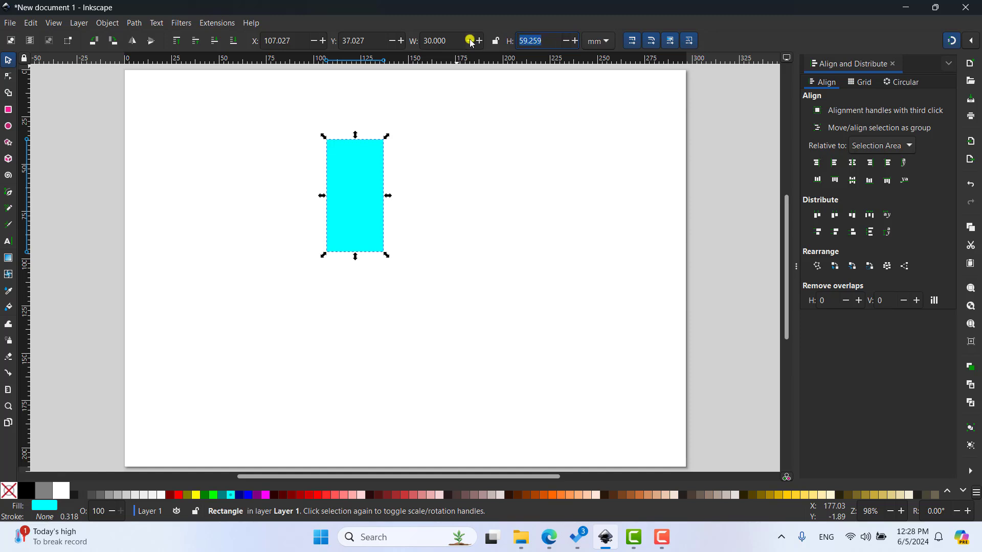
{"action": "type", "text": "30"}
{"action": "key", "text": "Return"}
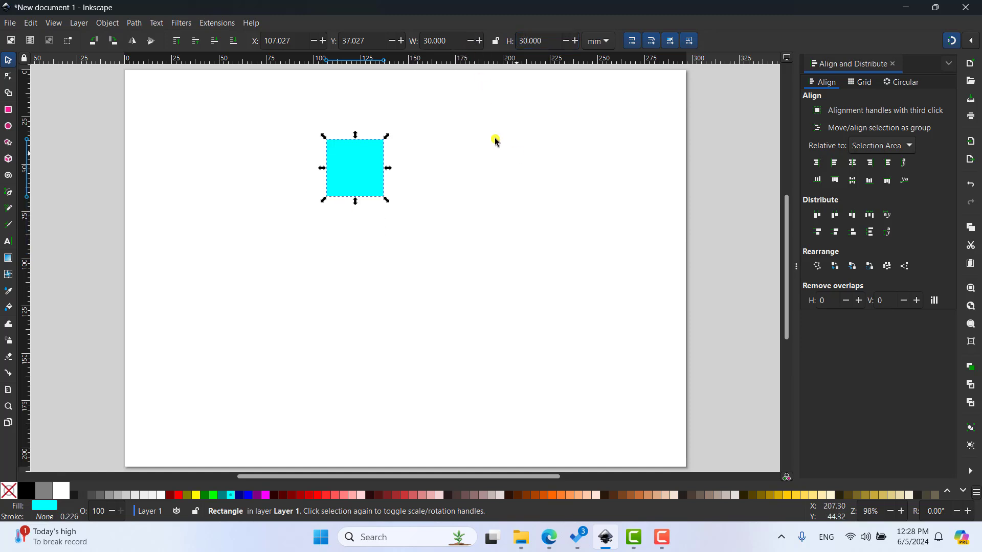
{"action": "left_click", "coordinate": [496, 142]}
{"action": "left_click", "coordinate": [377, 162]}
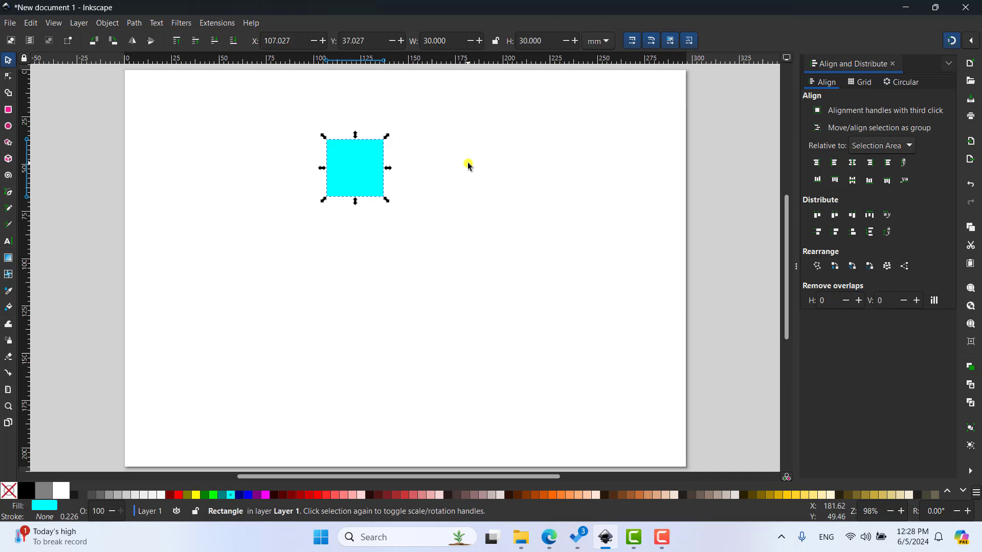
Copy the cyan square and place a pasted copy below and right of the original
{"action": "left_click", "coordinate": [514, 155]}
{"action": "right_click", "coordinate": [355, 164]}
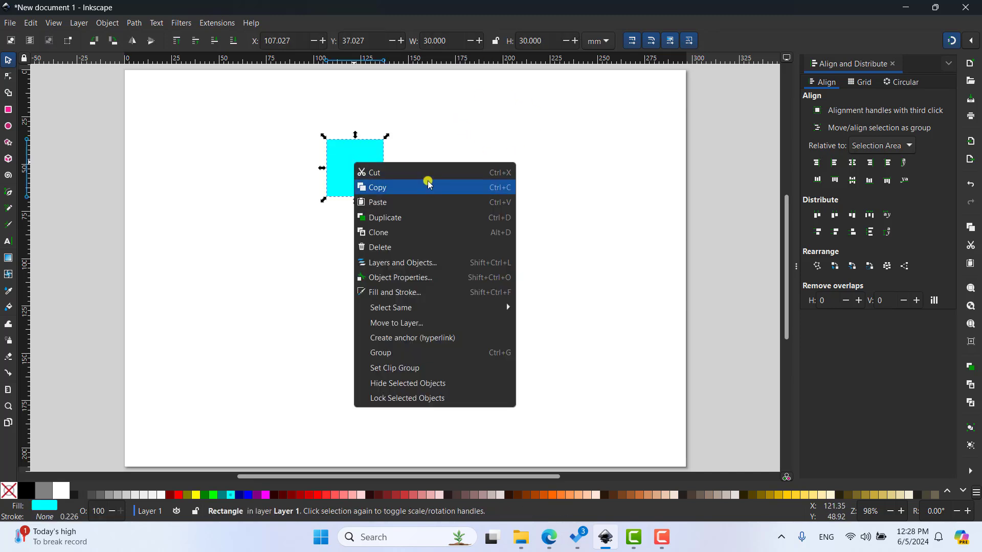
{"action": "left_click", "coordinate": [415, 188]}
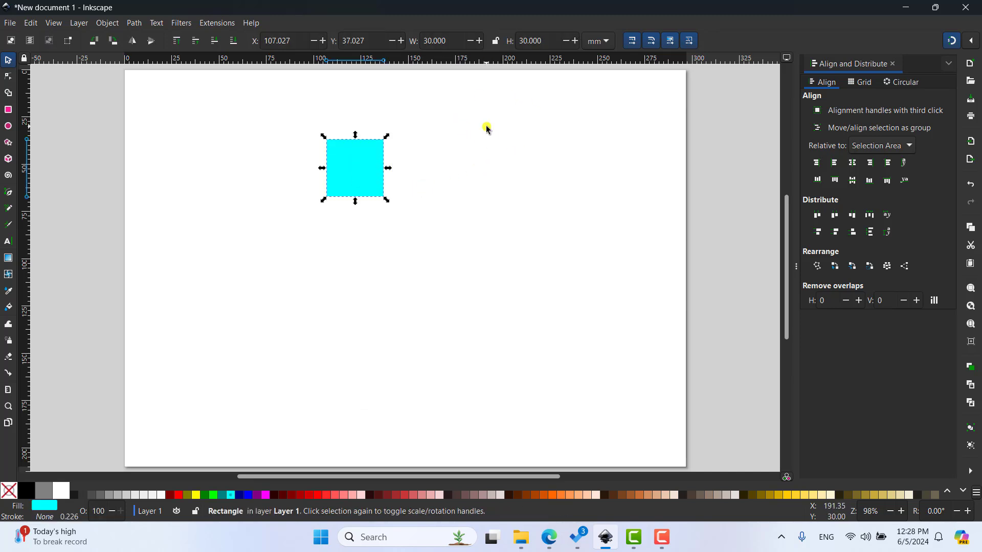
{"action": "right_click", "coordinate": [486, 127]}
{"action": "left_click", "coordinate": [510, 136]}
{"action": "left_click_drag", "start_coordinate": [416, 248], "coordinate": [430, 232]}
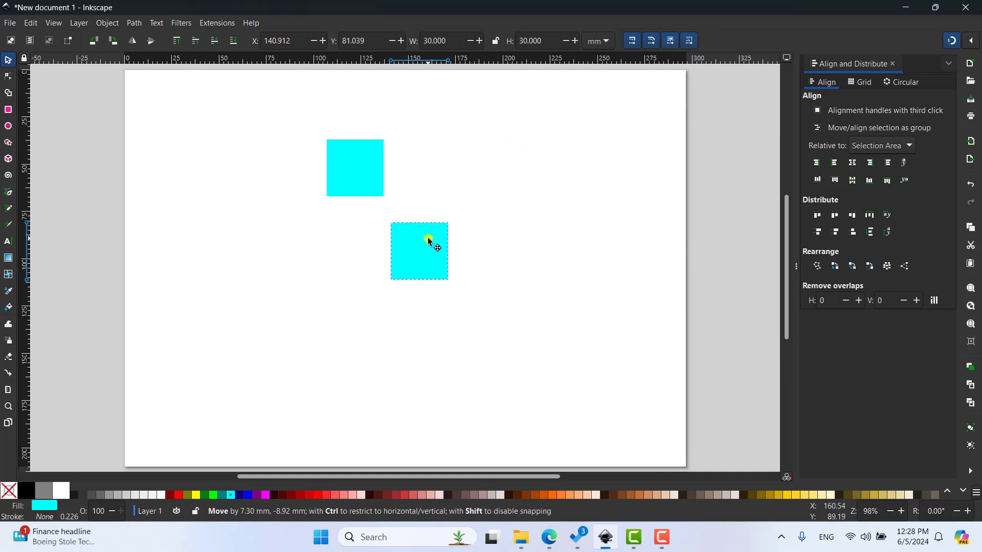
Paste a second copy and place it directly beneath the original square
{"action": "right_click", "coordinate": [523, 141]}
{"action": "left_click", "coordinate": [546, 152]}
{"action": "left_click_drag", "start_coordinate": [414, 288], "coordinate": [363, 357]}
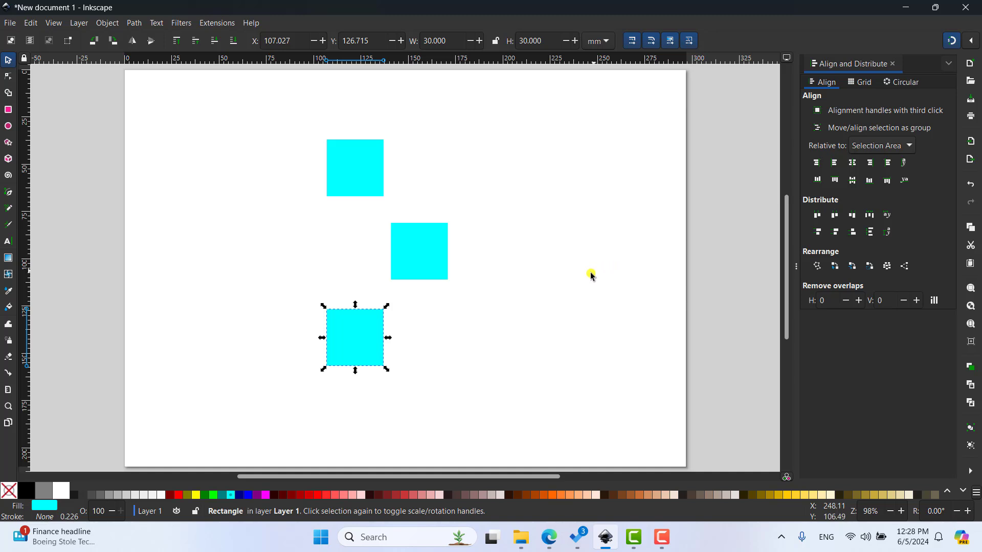
Fill the top square yellow from the palette
{"action": "left_click", "coordinate": [525, 183]}
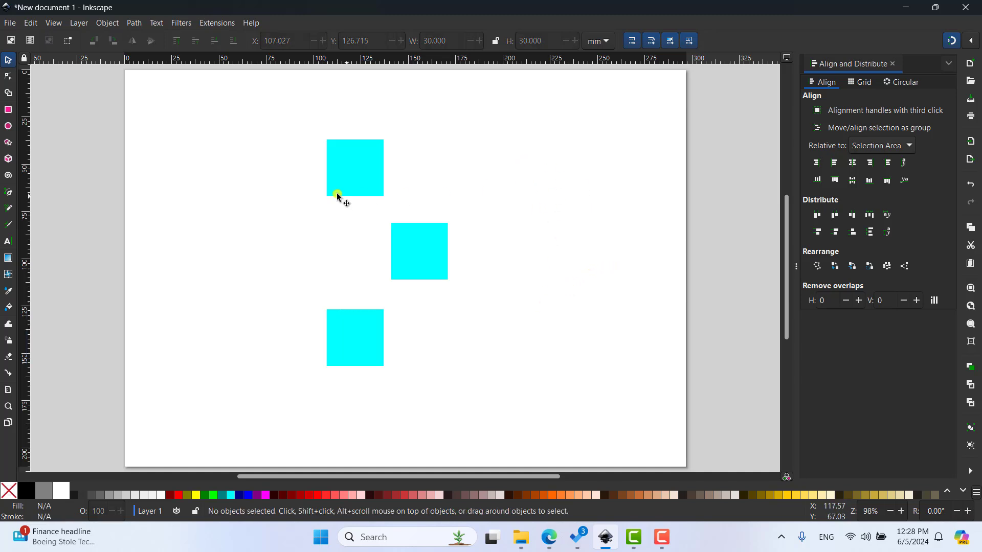
{"action": "left_click", "coordinate": [335, 192]}
{"action": "left_click", "coordinate": [540, 210]}
{"action": "left_click", "coordinate": [346, 181]}
{"action": "left_click", "coordinate": [194, 495]}
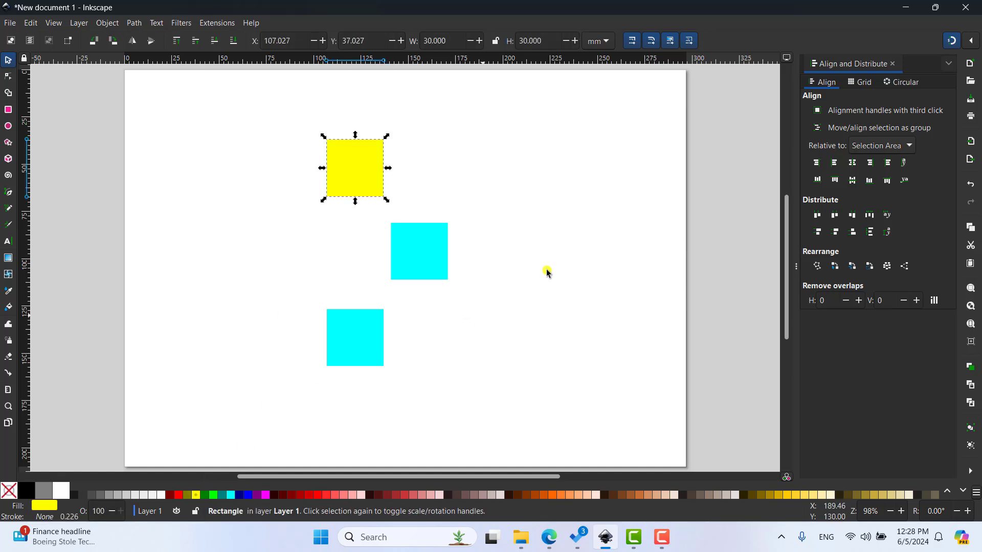
{"action": "left_click", "coordinate": [546, 271]}
Fill the middle square red and the bottom square blue
{"action": "left_click", "coordinate": [409, 256]}
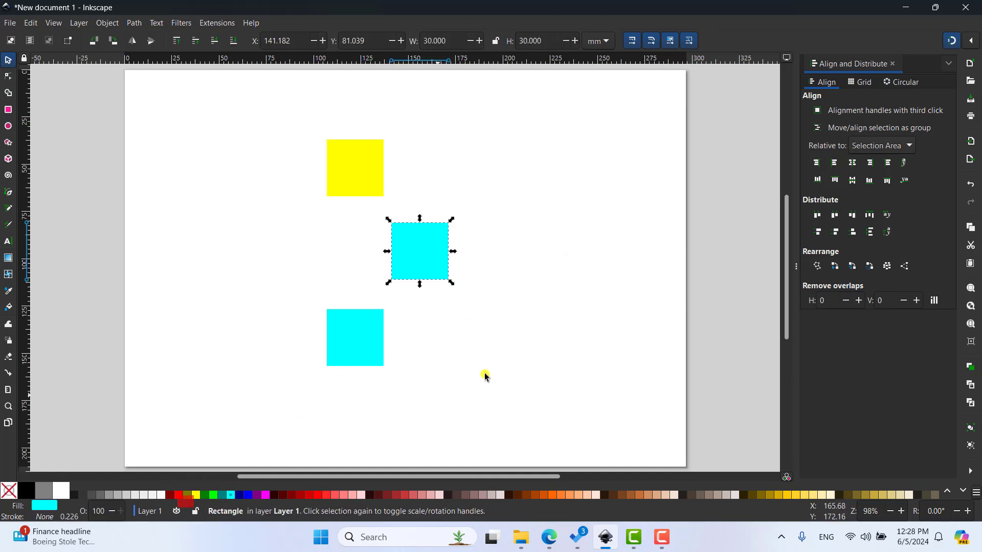
{"action": "left_click", "coordinate": [178, 495]}
{"action": "left_click", "coordinate": [511, 364]}
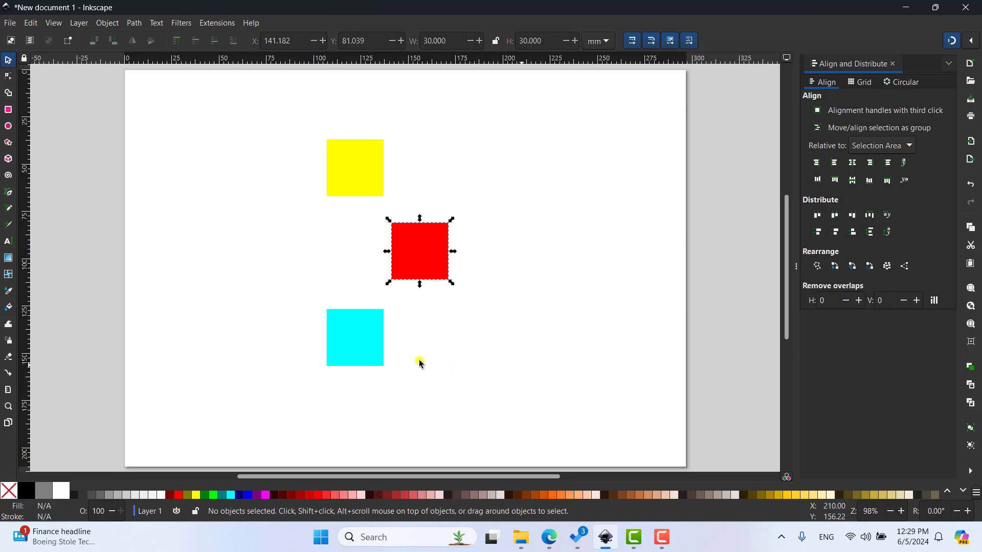
{"action": "left_click", "coordinate": [358, 341]}
{"action": "left_click", "coordinate": [250, 496]}
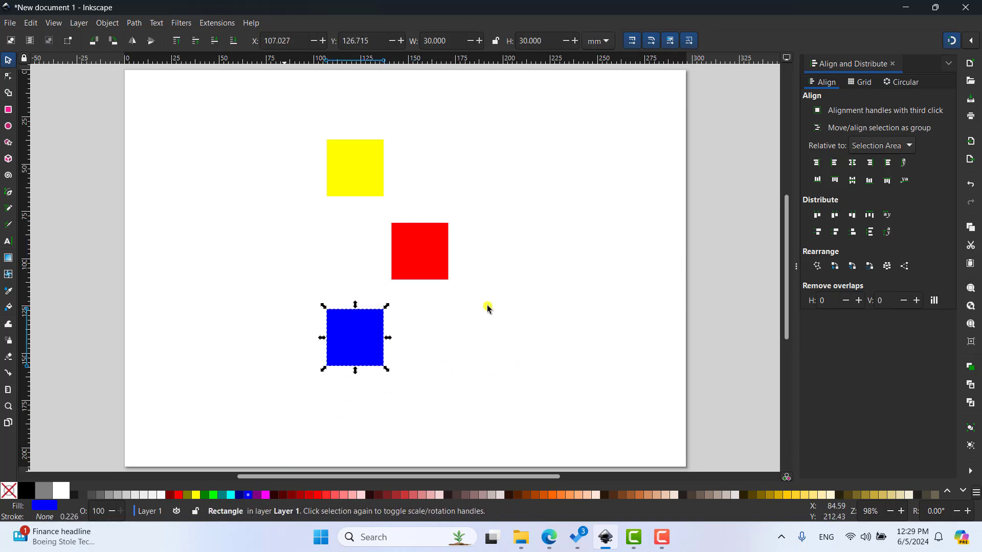
{"action": "left_click", "coordinate": [560, 264]}
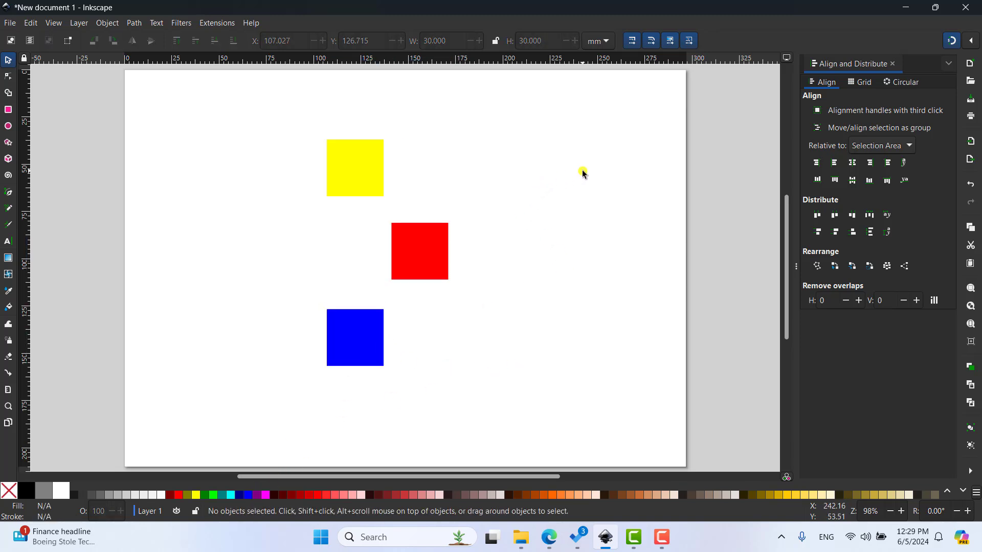
Rubber-band select all three squares and reopen Align and Distribute from the Object menu
{"action": "left_click_drag", "start_coordinate": [268, 109], "coordinate": [501, 406]}
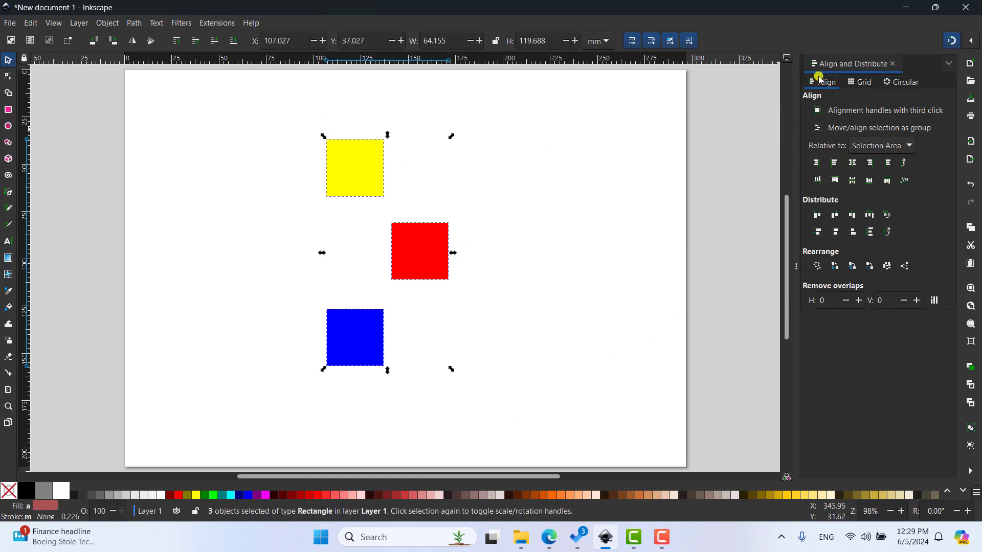
{"action": "left_click", "coordinate": [892, 65]}
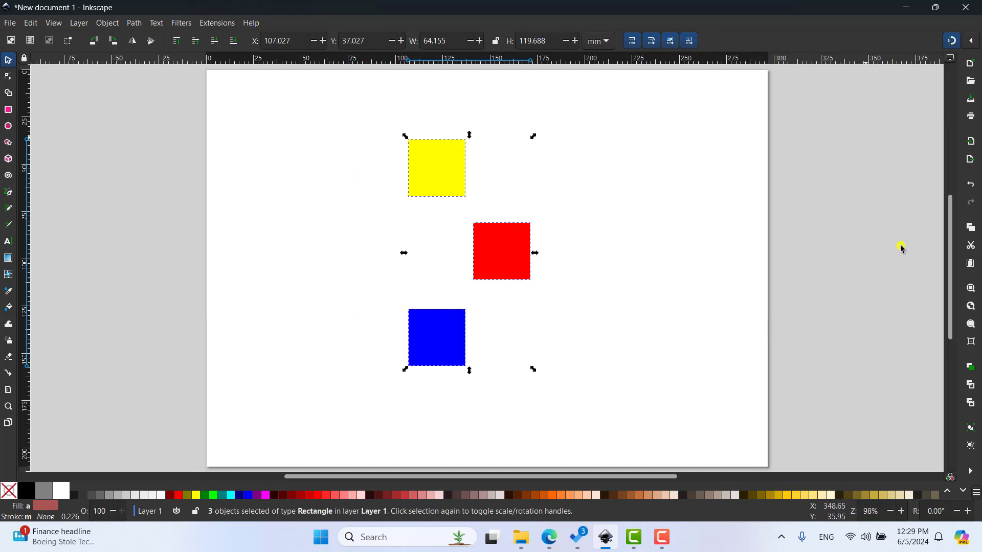
{"action": "left_click", "coordinate": [973, 474]}
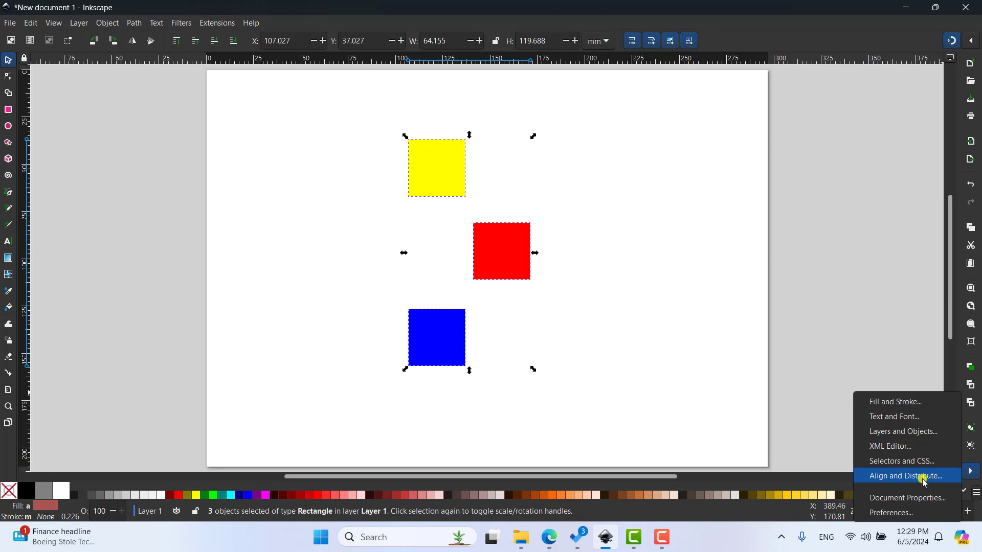
{"action": "left_click", "coordinate": [852, 267]}
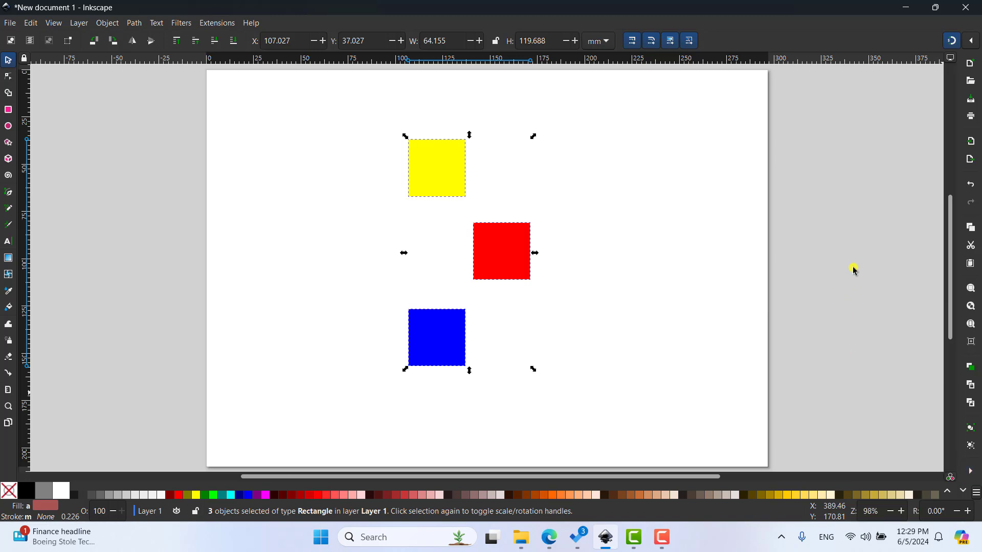
{"action": "left_click", "coordinate": [100, 23]}
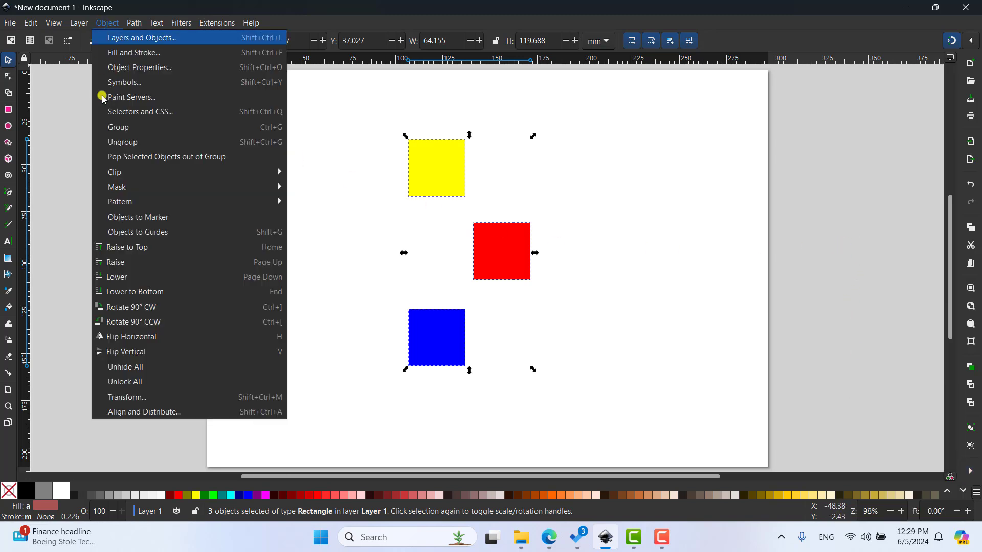
{"action": "left_click", "coordinate": [194, 413]}
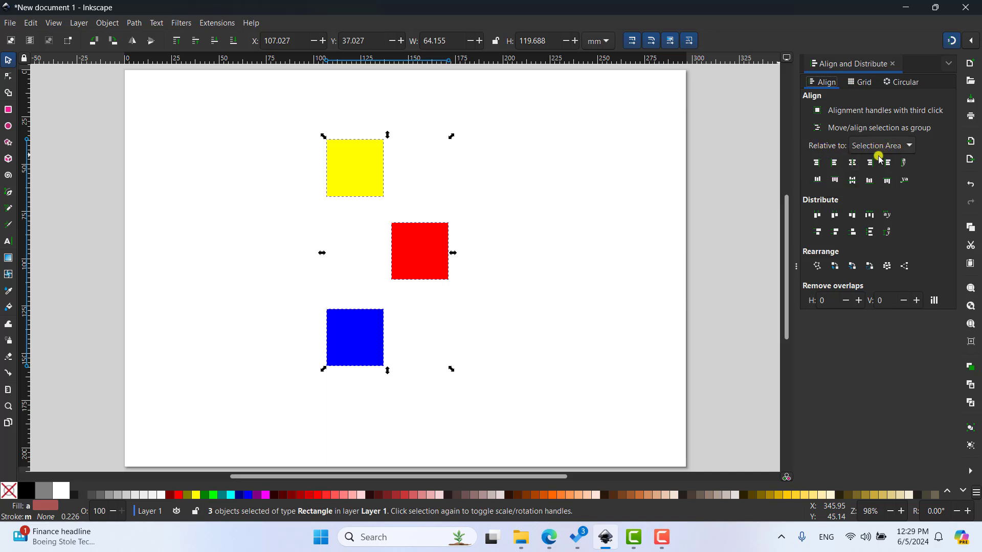
Center the three squares on a common vertical axis, then try vertical distribution
{"action": "left_click", "coordinate": [853, 164]}
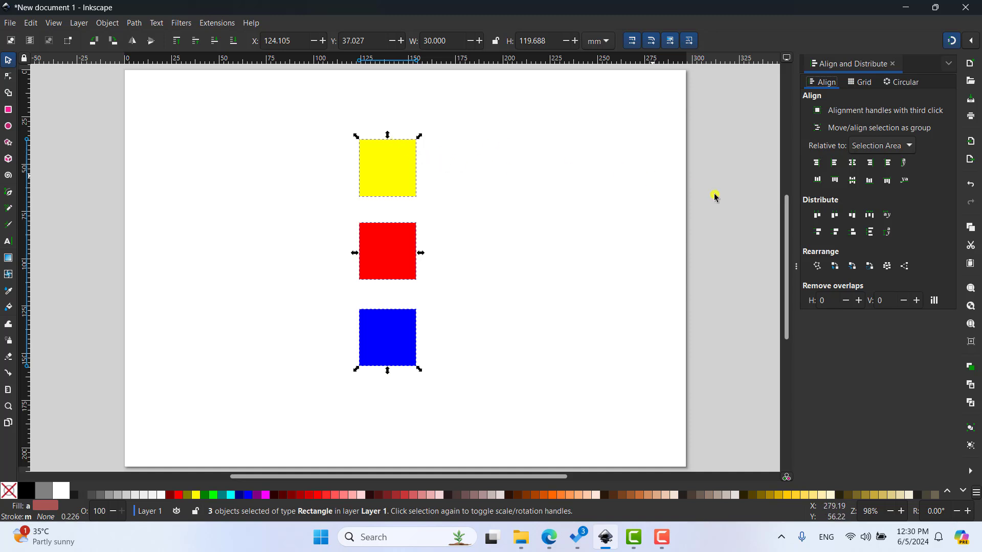
{"action": "left_click", "coordinate": [820, 233]}
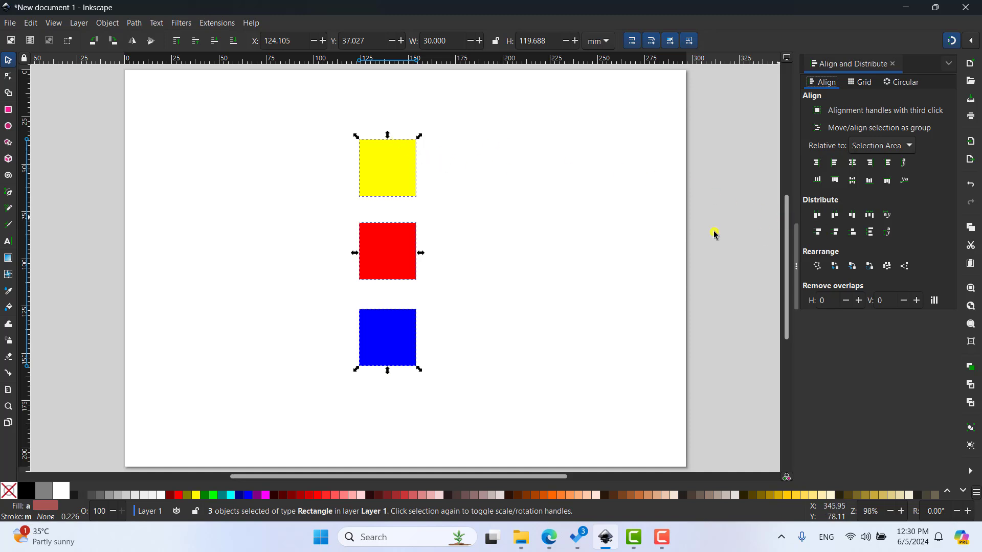
{"action": "left_click", "coordinate": [389, 225]}
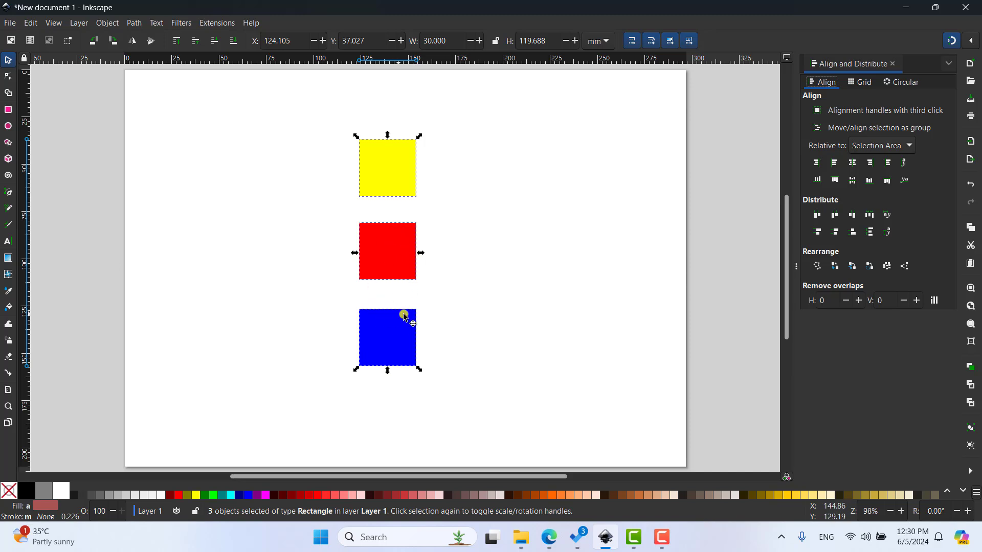
Reselect the yellow, red and blue squares and distribute them vertically with equal spacing
{"action": "left_click", "coordinate": [526, 225]}
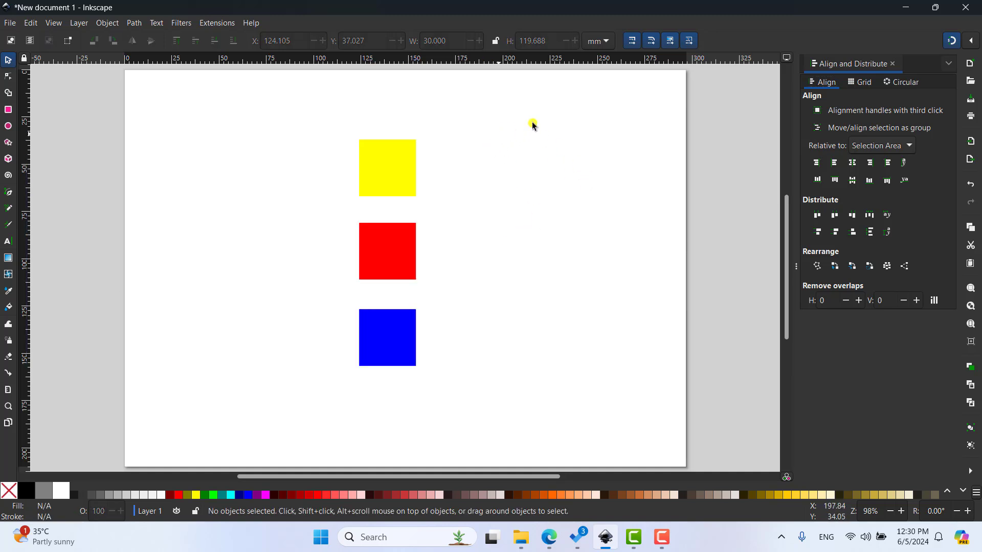
{"action": "left_click_drag", "start_coordinate": [323, 108], "coordinate": [526, 436]}
{"action": "left_click", "coordinate": [384, 227]}
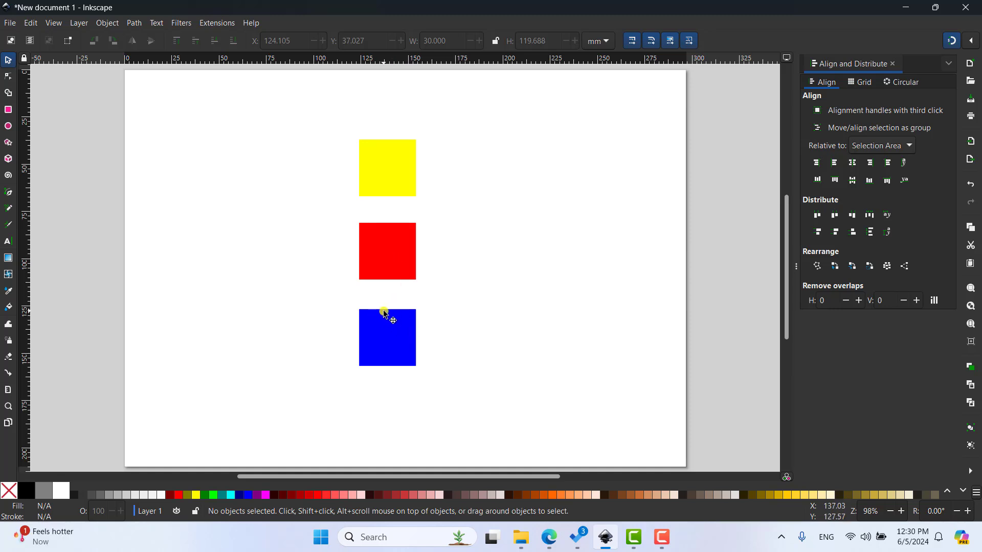
{"action": "left_click_drag", "start_coordinate": [317, 107], "coordinate": [466, 424]}
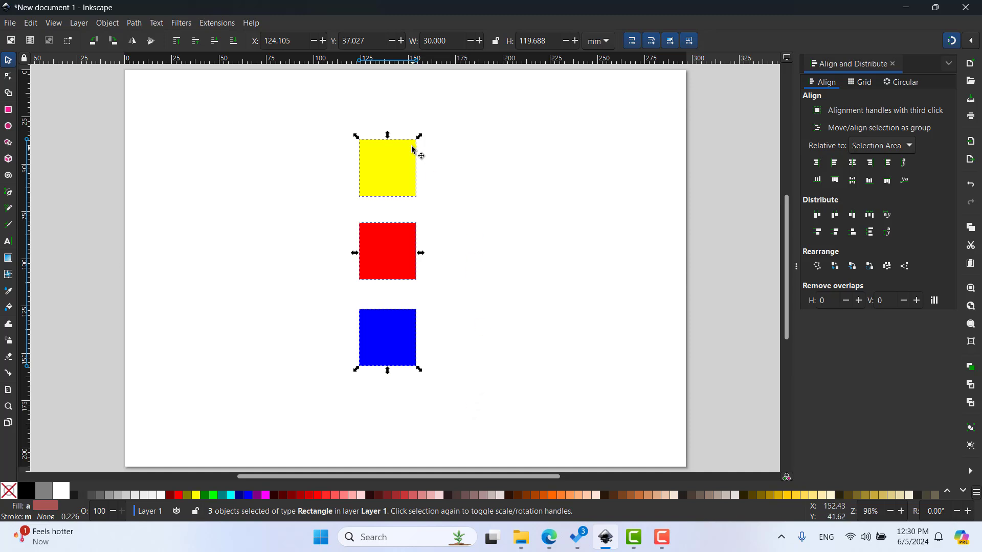
{"action": "left_click", "coordinate": [818, 234]}
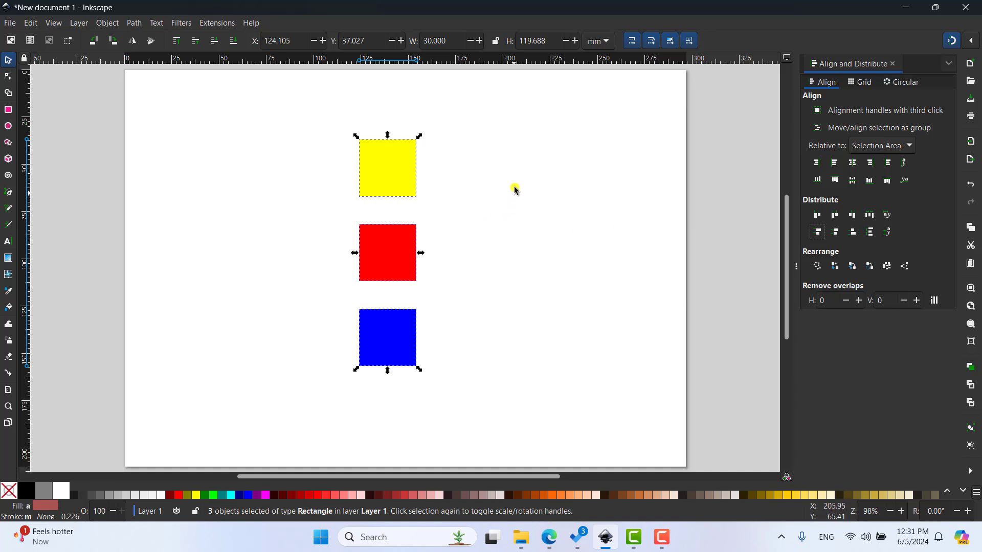
Add guides at the yellow and red square tops and draw a thin blue spacer bar between them
{"action": "left_click_drag", "start_coordinate": [491, 66], "coordinate": [392, 138]}
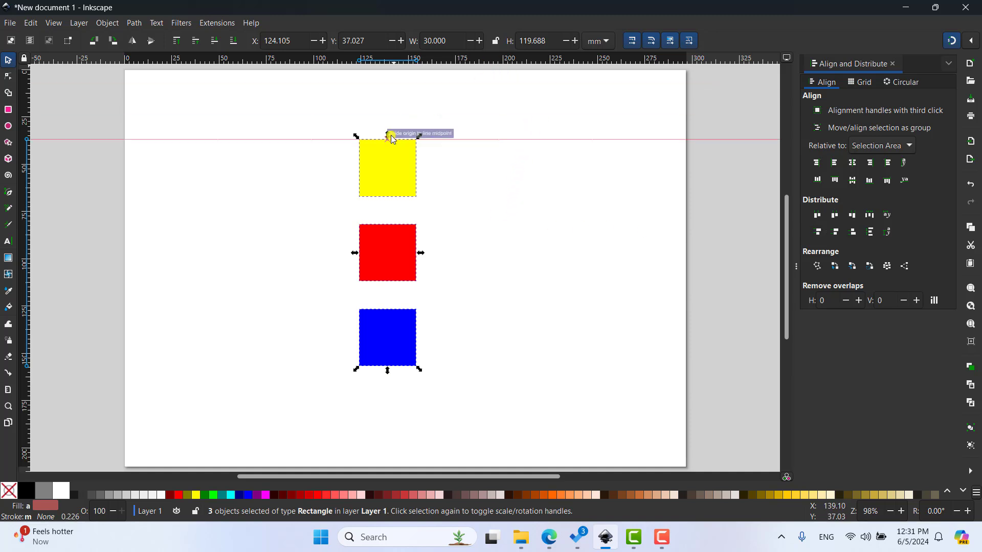
{"action": "left_click_drag", "start_coordinate": [480, 60], "coordinate": [360, 224]}
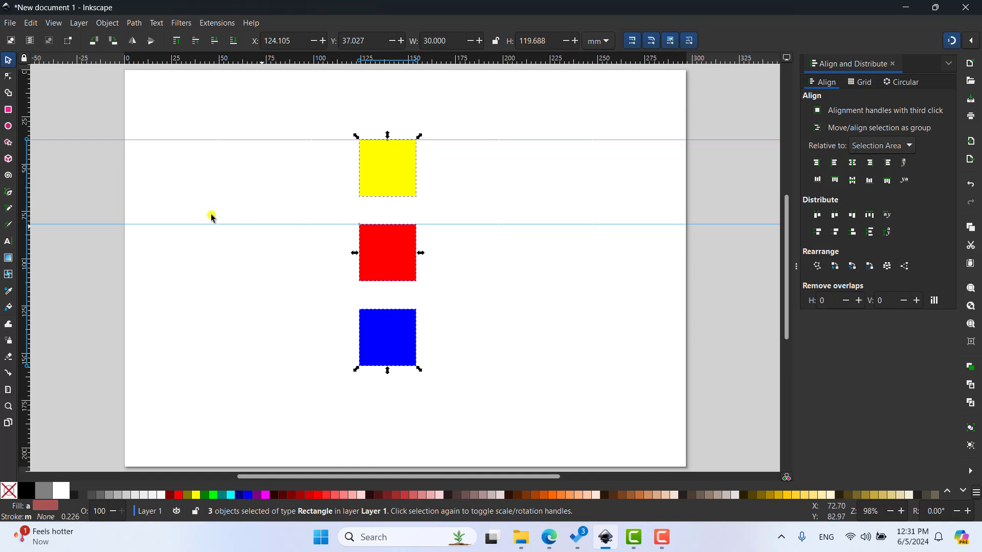
{"action": "left_click", "coordinate": [7, 110]}
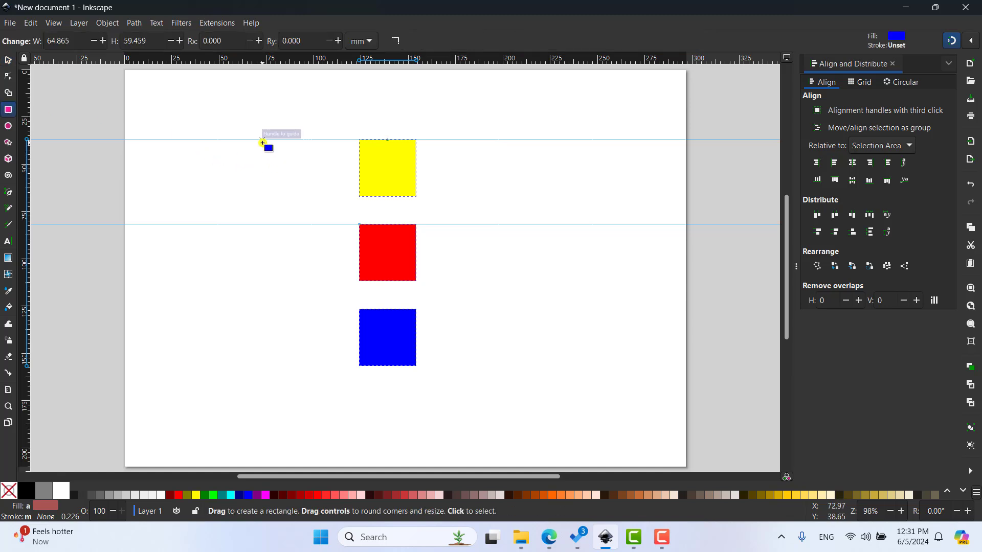
{"action": "left_click_drag", "start_coordinate": [262, 139], "coordinate": [270, 225]}
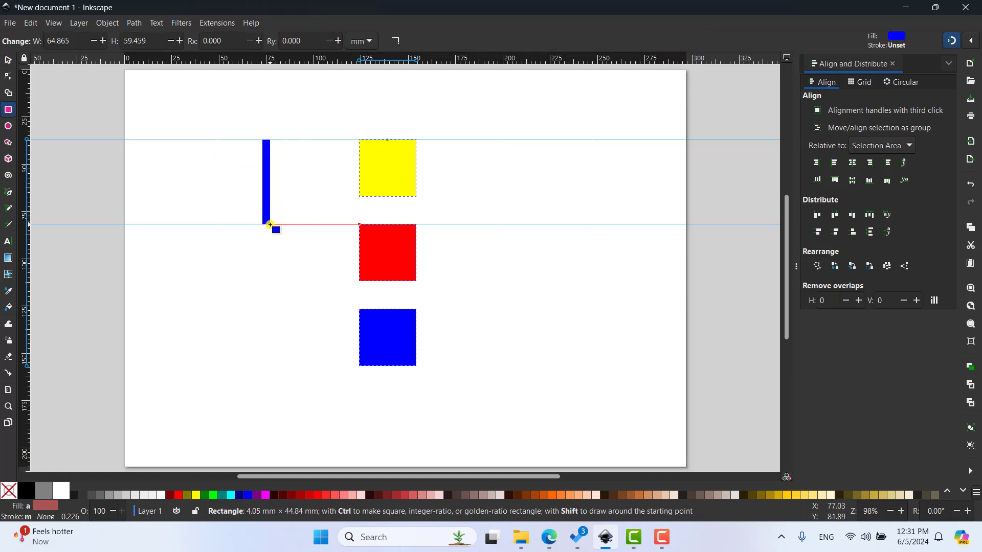
{"action": "left_click_drag", "start_coordinate": [269, 225], "coordinate": [267, 225]}
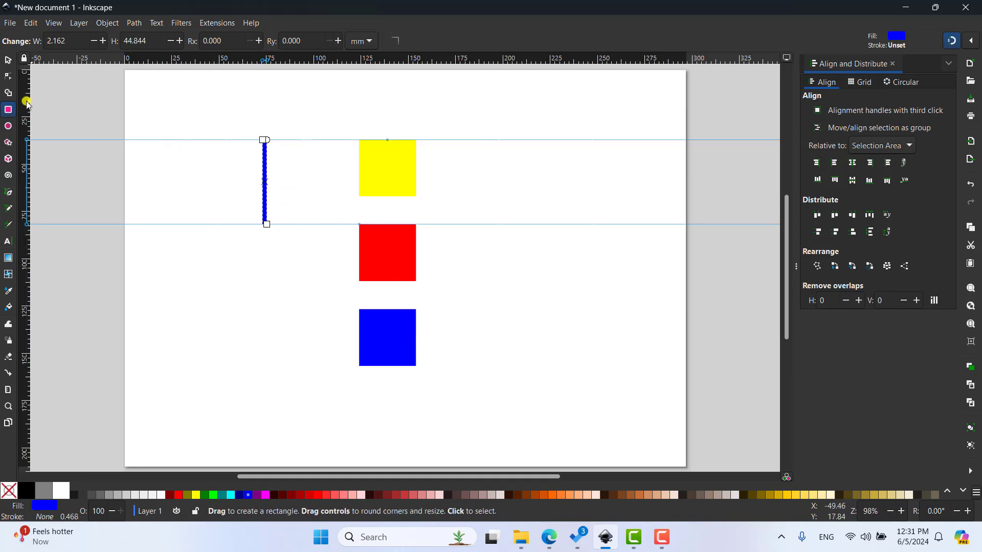
Add a vertical guide along the spacer bar and a horizontal guide at the blue square's top
{"action": "mouse_move", "coordinate": [28, 105]}
{"action": "left_mouse_down"}
{"action": "mouse_move", "coordinate": [160, 222]}
{"action": "mouse_move", "coordinate": [252, 237]}
{"action": "mouse_move", "coordinate": [262, 227]}
{"action": "left_mouse_up"}
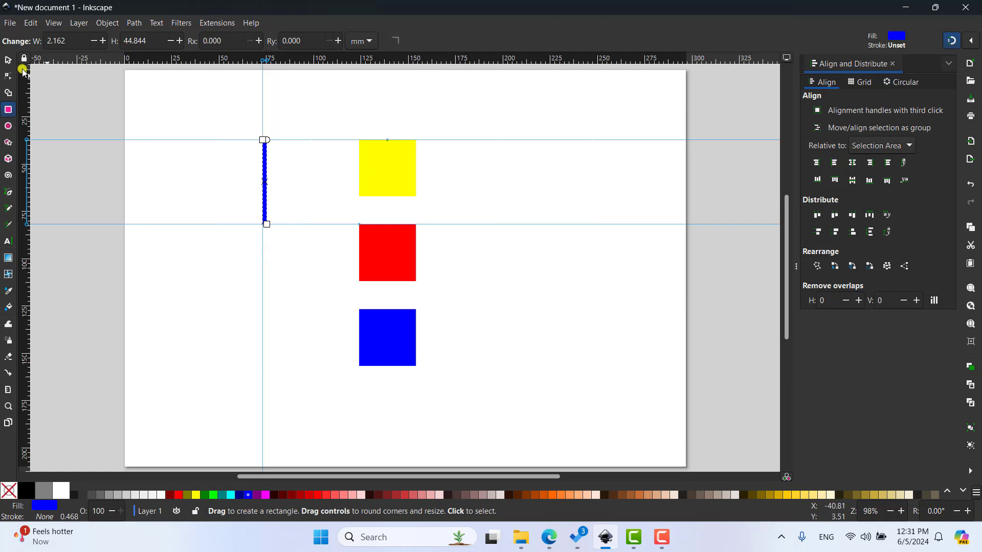
{"action": "left_click", "coordinate": [8, 60]}
{"action": "left_click", "coordinate": [390, 132]}
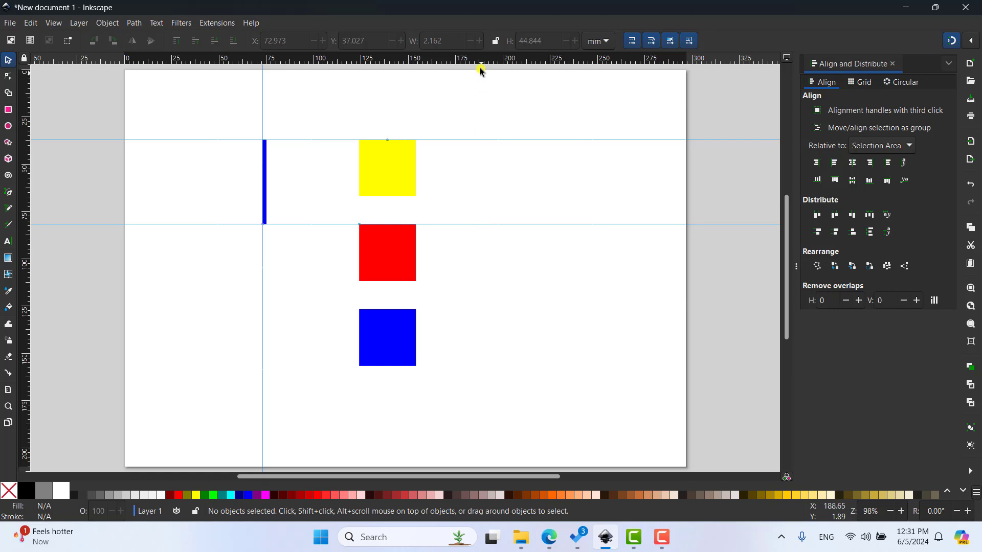
{"action": "left_click_drag", "start_coordinate": [475, 61], "coordinate": [361, 313]}
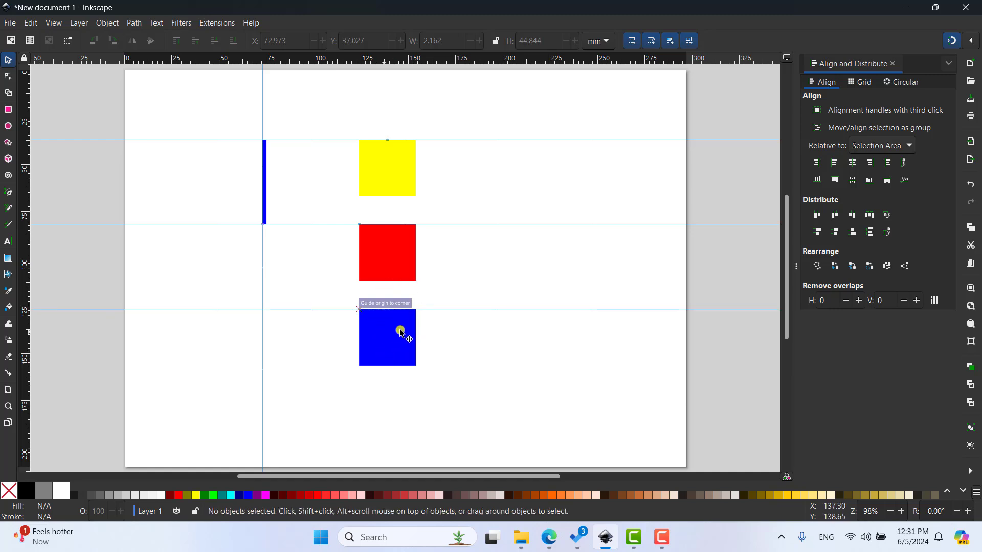
Copy the spacer bar and place the copy right of the red square, spanning red to blue
{"action": "left_click", "coordinate": [265, 172]}
{"action": "right_click", "coordinate": [265, 172]}
{"action": "left_click", "coordinate": [417, 198]}
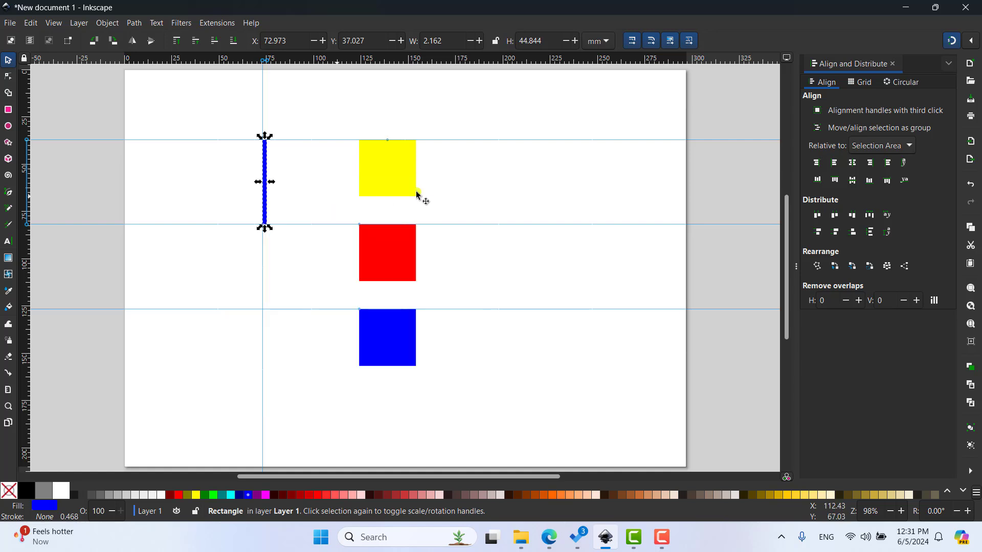
{"action": "right_click", "coordinate": [473, 179]}
{"action": "left_click", "coordinate": [495, 191]}
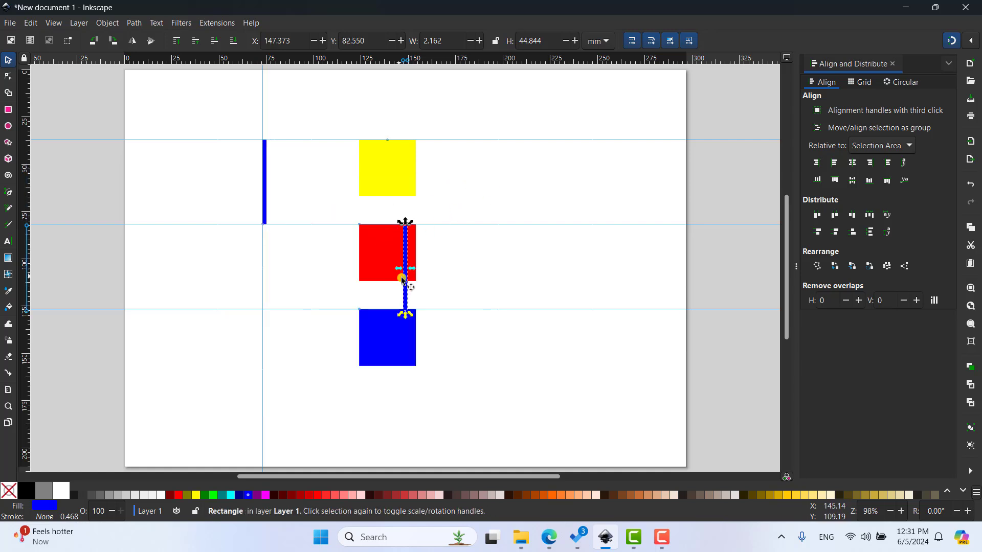
{"action": "left_click_drag", "start_coordinate": [405, 281], "coordinate": [499, 280]}
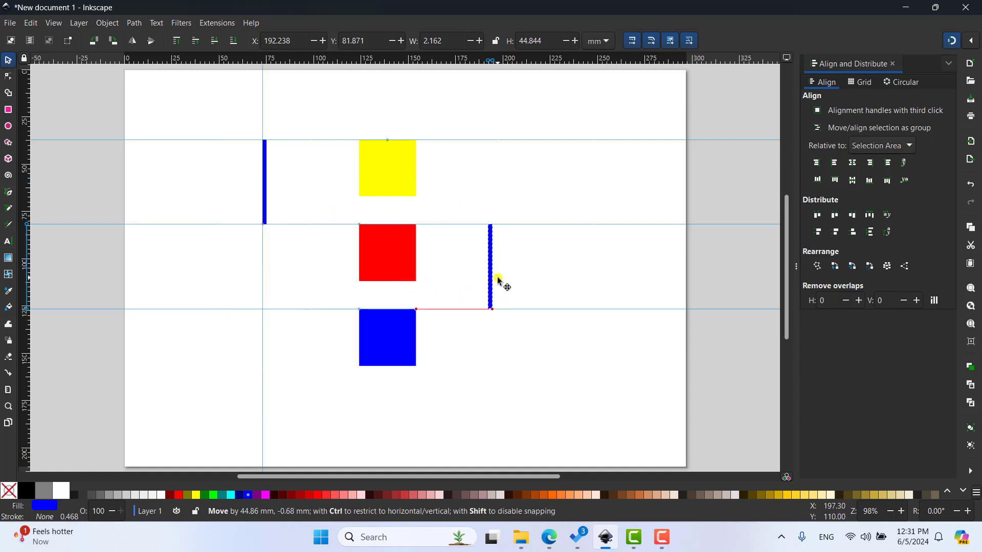
{"action": "left_click", "coordinate": [476, 189]}
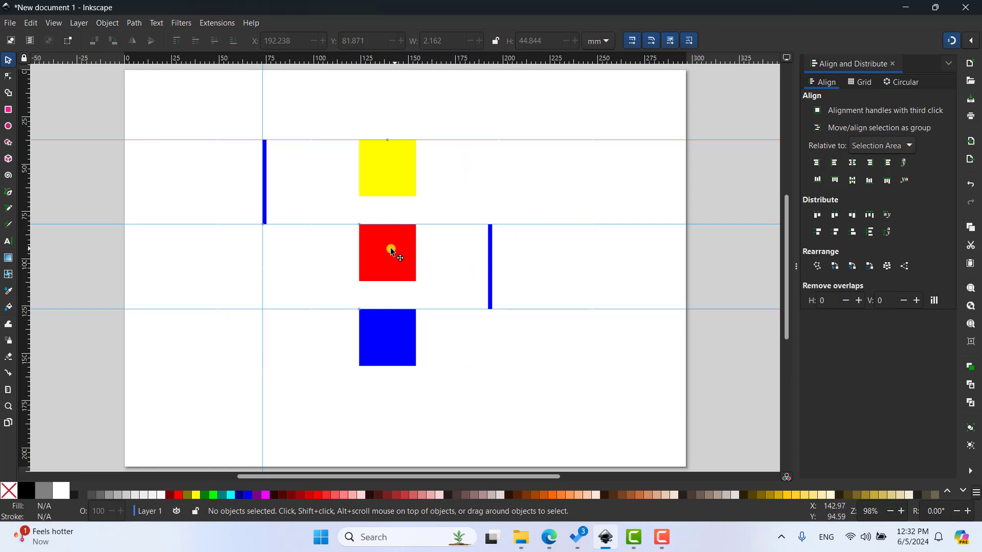
Scatter the red, yellow and blue squares into new staggered positions
{"action": "left_click_drag", "start_coordinate": [390, 250], "coordinate": [333, 250]}
{"action": "left_click_drag", "start_coordinate": [396, 192], "coordinate": [461, 203]}
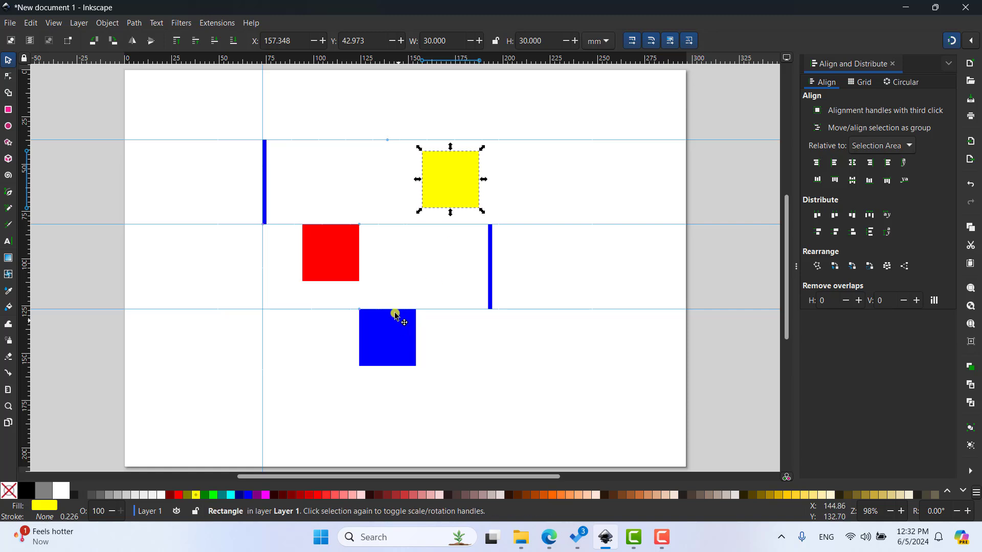
{"action": "left_click_drag", "start_coordinate": [397, 313], "coordinate": [430, 263]}
{"action": "left_click_drag", "start_coordinate": [440, 175], "coordinate": [385, 191]}
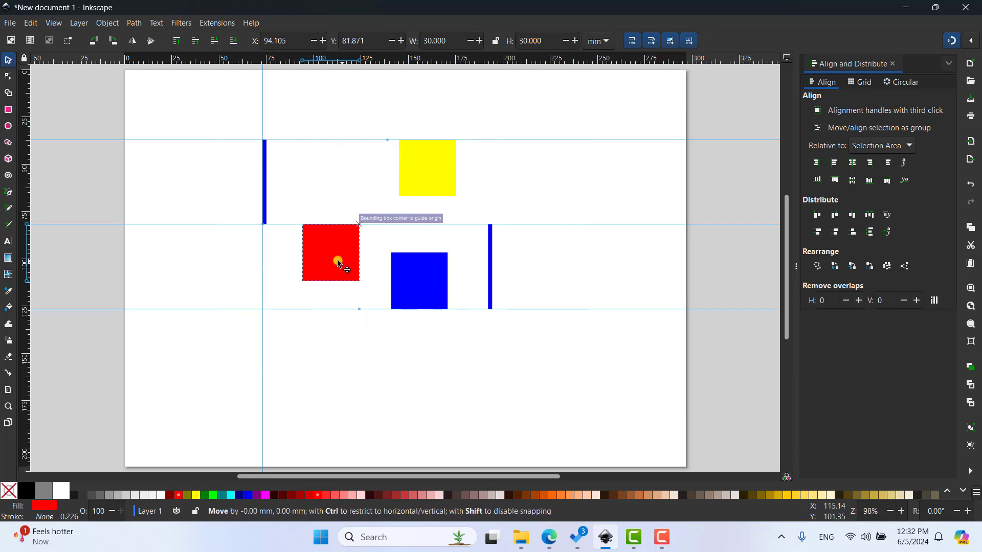
{"action": "left_click_drag", "start_coordinate": [336, 258], "coordinate": [321, 258]}
{"action": "left_click_drag", "start_coordinate": [397, 278], "coordinate": [395, 299]}
{"action": "left_click", "coordinate": [534, 133]}
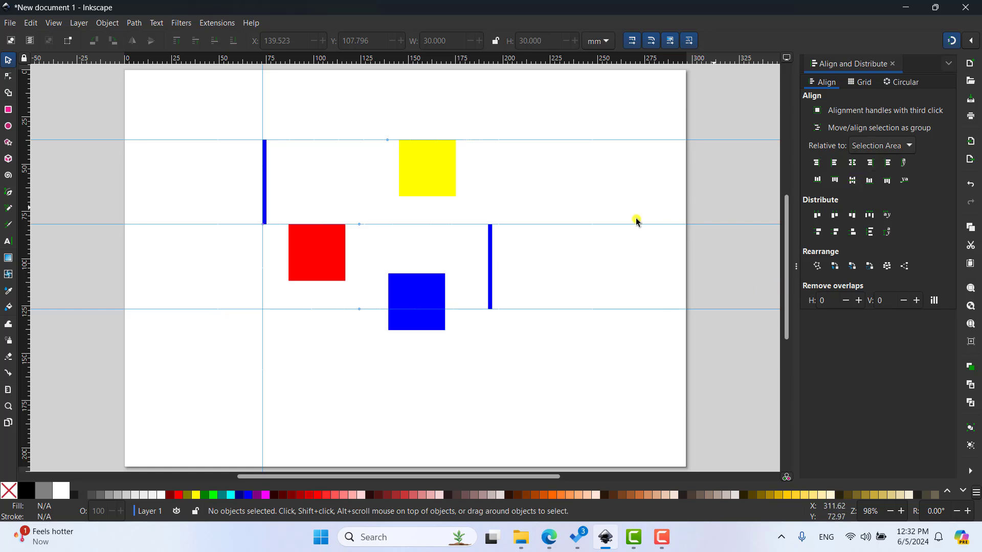
Select all three squares, center them on a vertical axis and distribute by equal centre spacing
{"action": "mouse_move", "coordinate": [287, 93]}
{"action": "left_mouse_down"}
{"action": "mouse_move", "coordinate": [438, 249]}
{"action": "mouse_move", "coordinate": [457, 384]}
{"action": "left_mouse_up"}
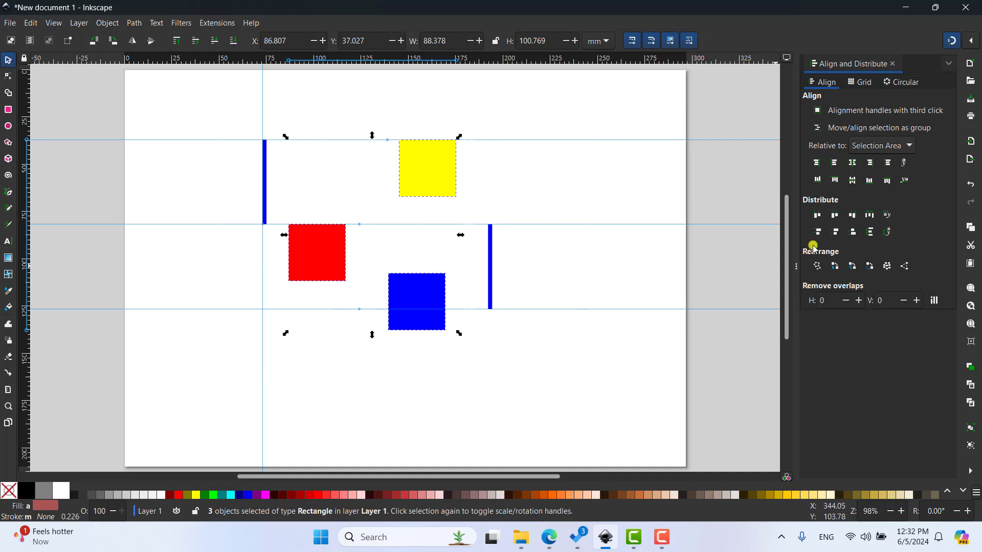
{"action": "left_click", "coordinate": [852, 162]}
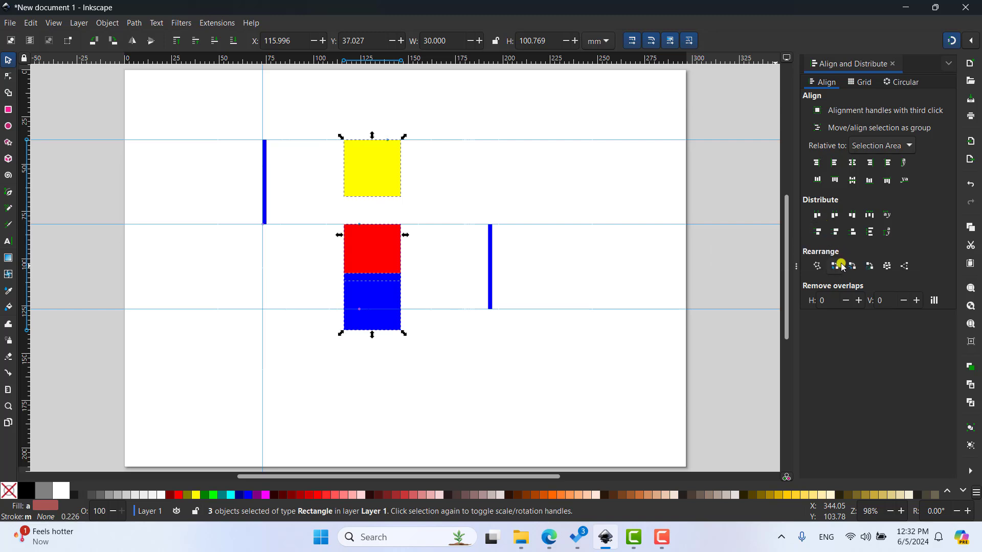
{"action": "left_click", "coordinate": [835, 232]}
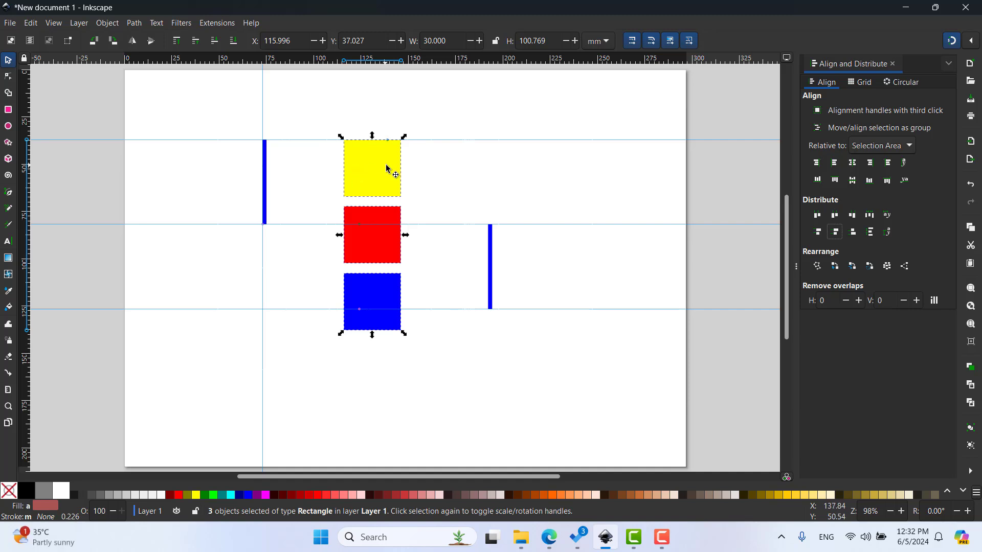
{"action": "left_click", "coordinate": [355, 229]}
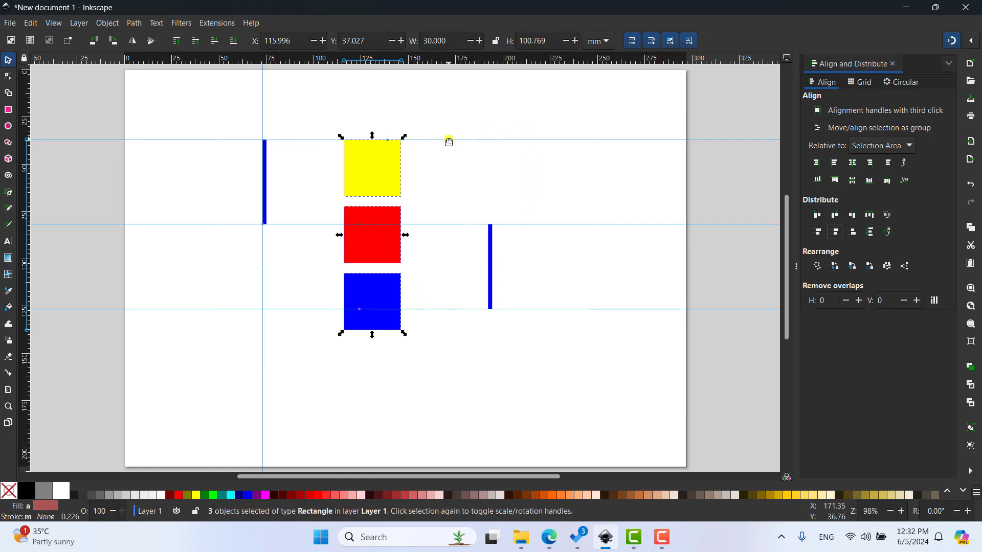
Move the three horizontal guides to the mid-heights of the yellow, red and blue squares
{"action": "left_click_drag", "start_coordinate": [445, 140], "coordinate": [398, 168]}
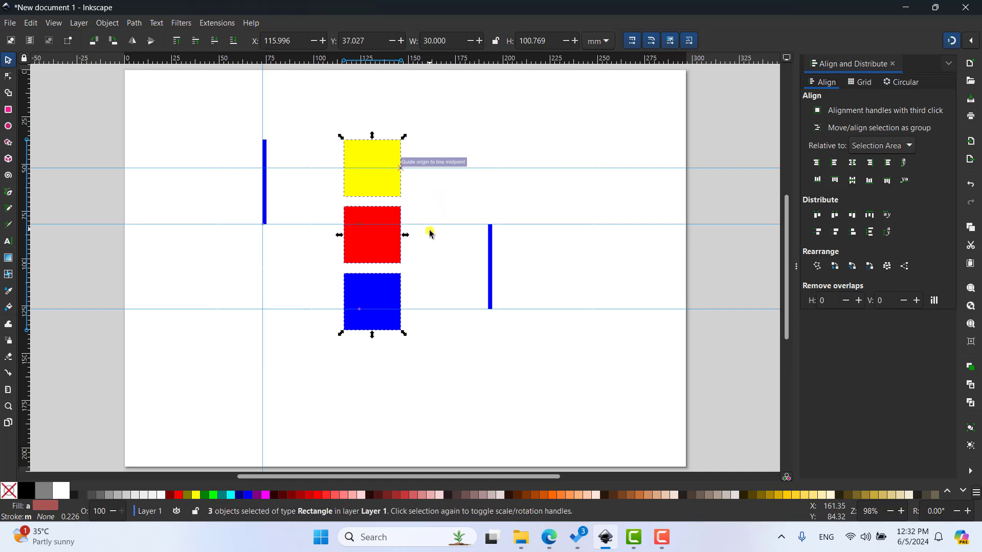
{"action": "left_click_drag", "start_coordinate": [428, 224], "coordinate": [401, 234]}
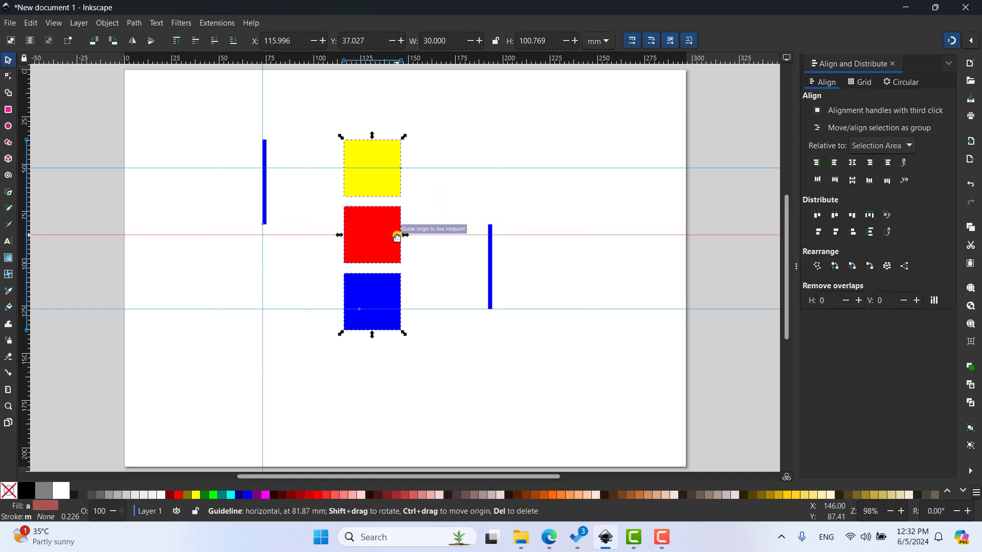
{"action": "left_click_drag", "start_coordinate": [428, 309], "coordinate": [401, 302]}
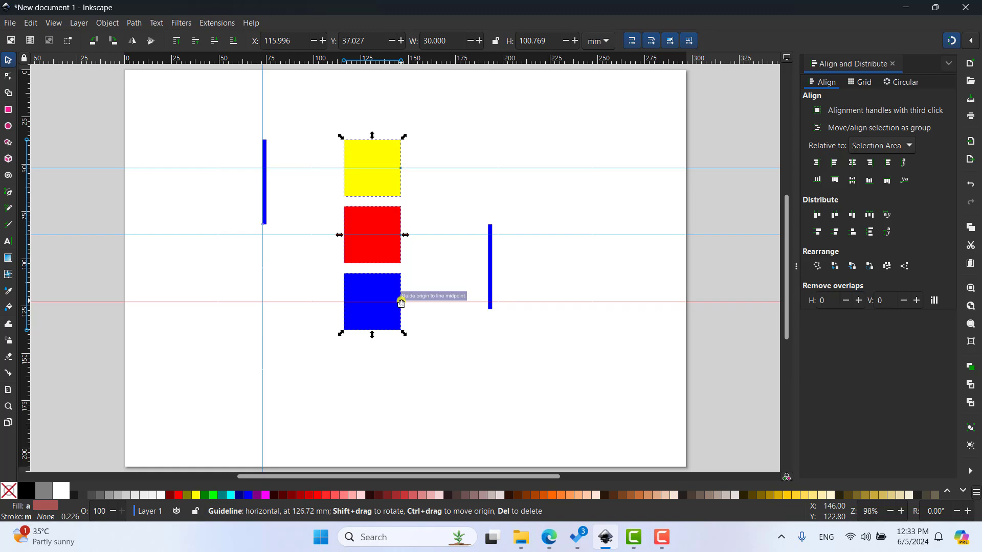
Shorten the left blue spacer to 35.385 mm so it ends at the middle guide
{"action": "left_click", "coordinate": [335, 178]}
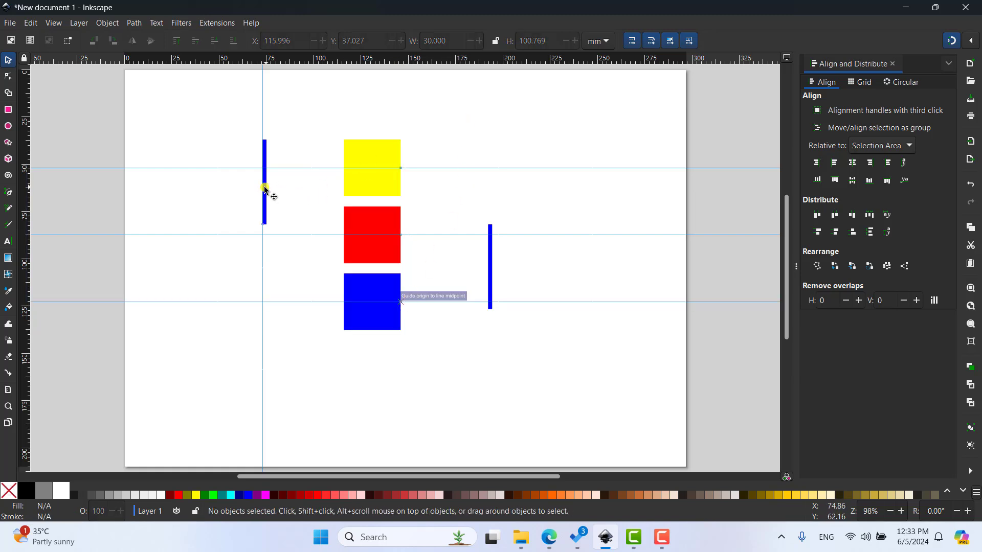
{"action": "left_click_drag", "start_coordinate": [265, 159], "coordinate": [267, 177]}
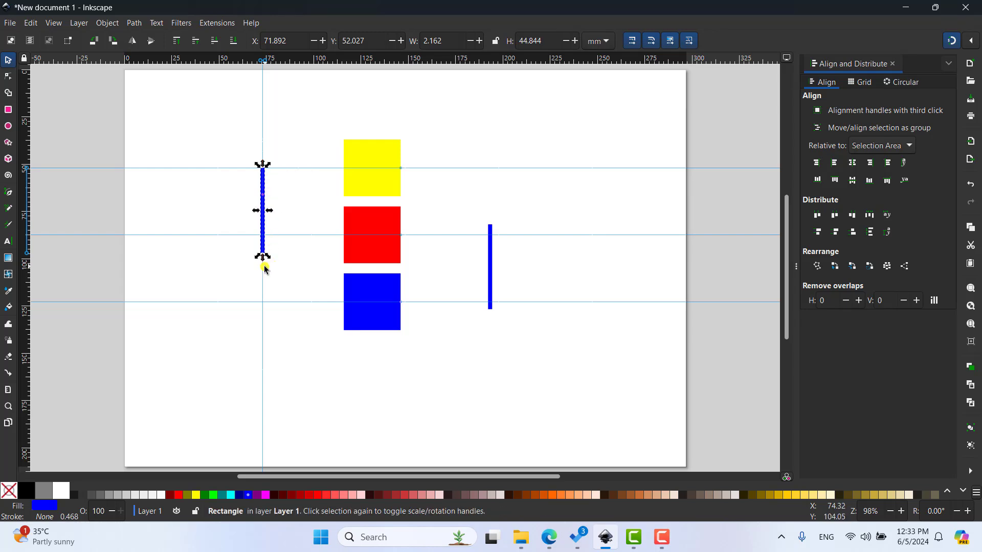
{"action": "left_click_drag", "start_coordinate": [262, 261], "coordinate": [263, 243]}
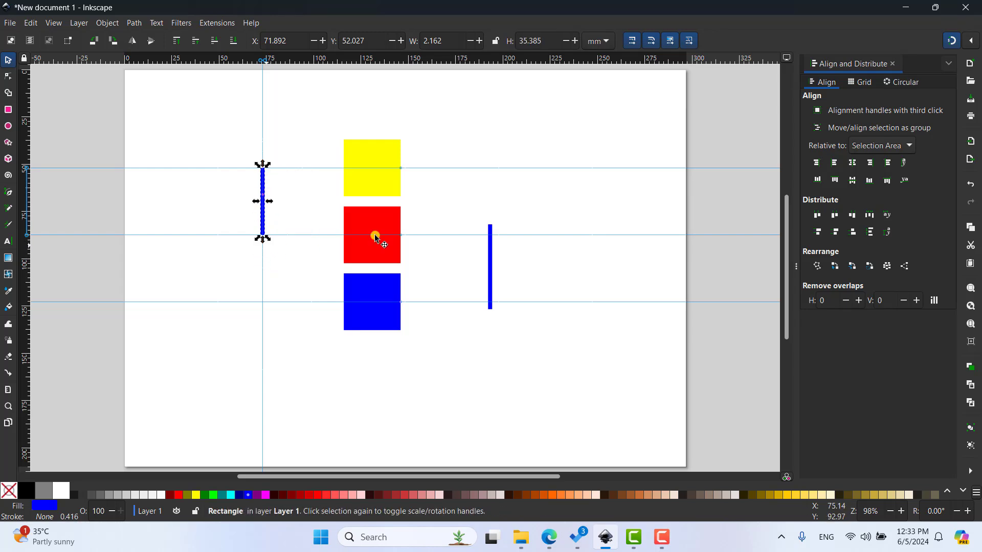
{"action": "left_click", "coordinate": [446, 209]}
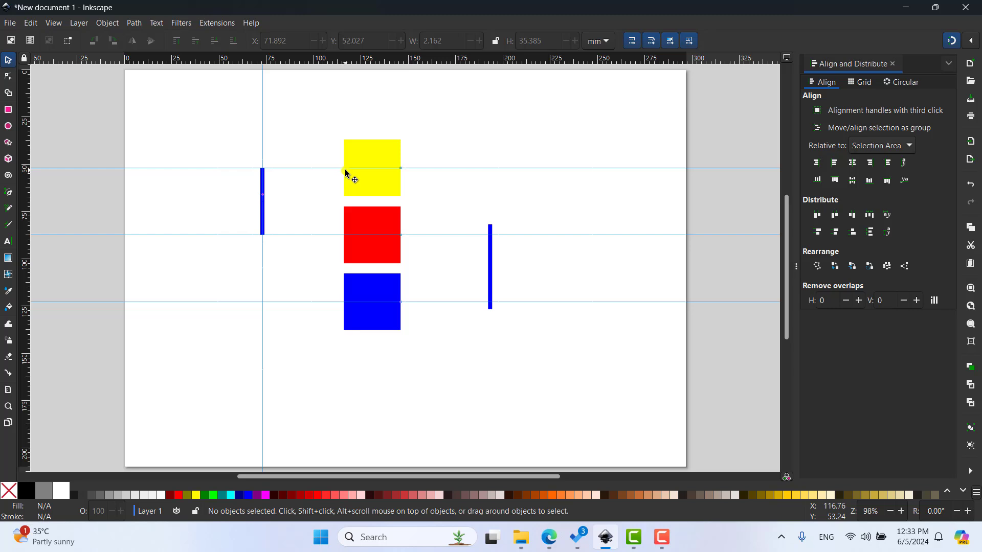
Copy and paste the short left blue spacer bar
{"action": "left_click", "coordinate": [351, 239]}
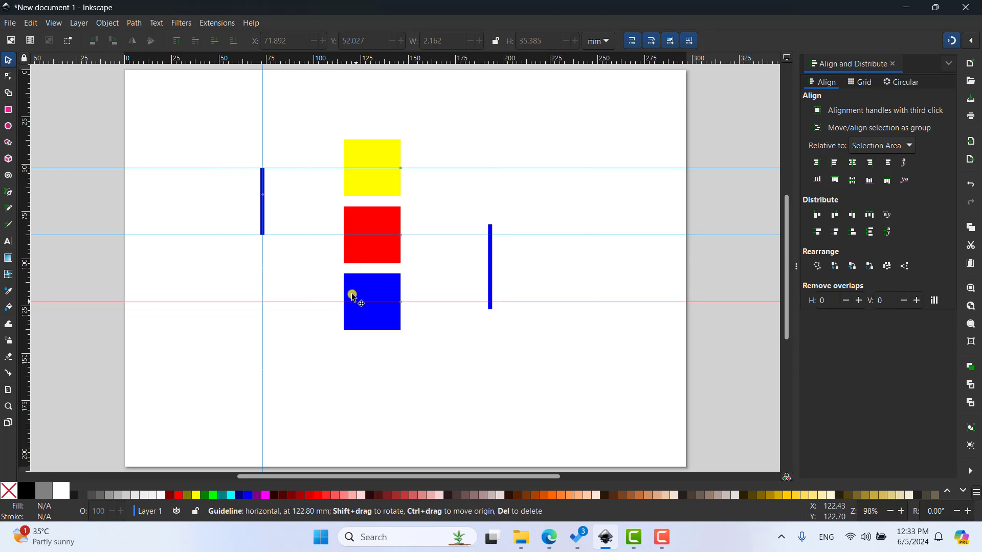
{"action": "right_click", "coordinate": [264, 200]}
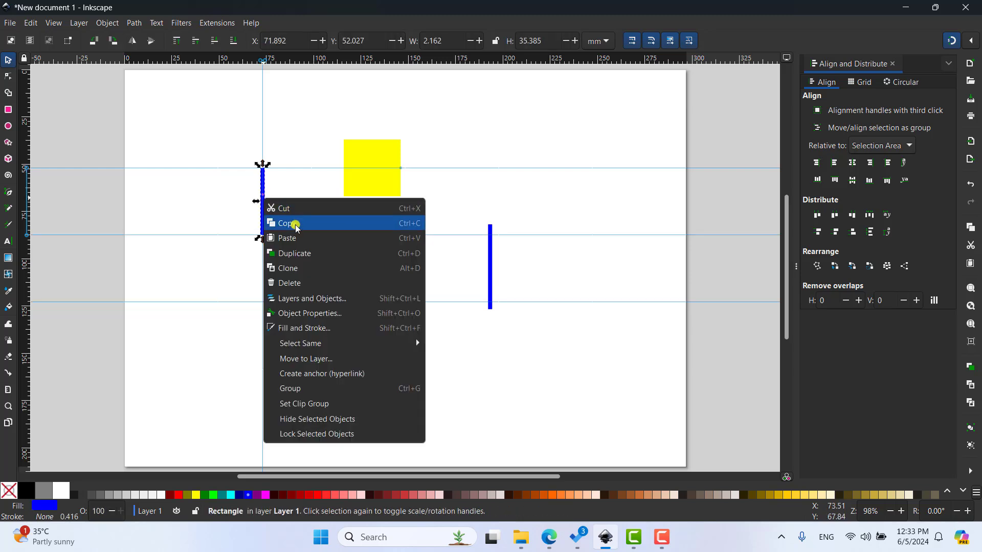
{"action": "left_click", "coordinate": [287, 221]}
{"action": "right_click", "coordinate": [296, 189]}
{"action": "left_click", "coordinate": [319, 198]}
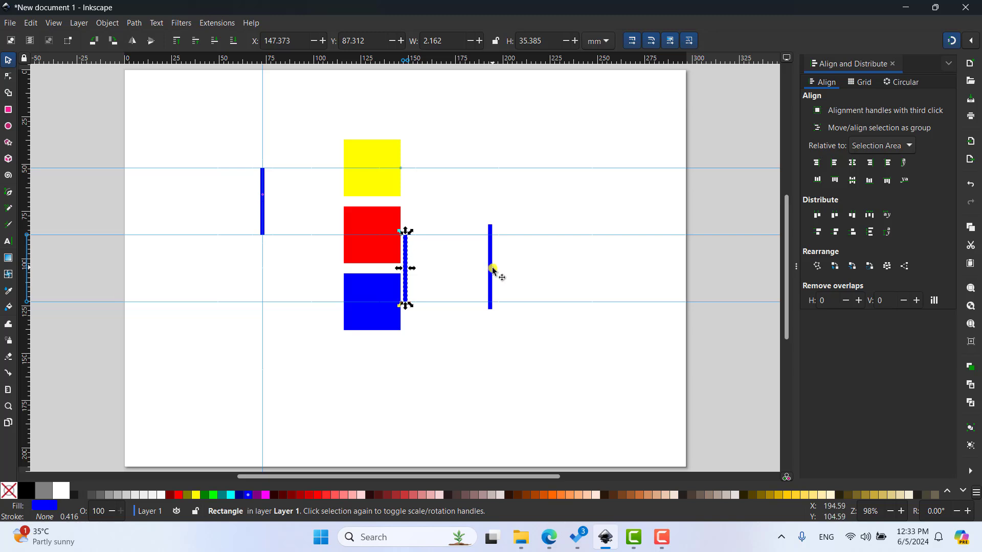
Place the pasted spacer between the middle and lower guides and move the long bar upper right
{"action": "left_click_drag", "start_coordinate": [490, 269], "coordinate": [536, 152]}
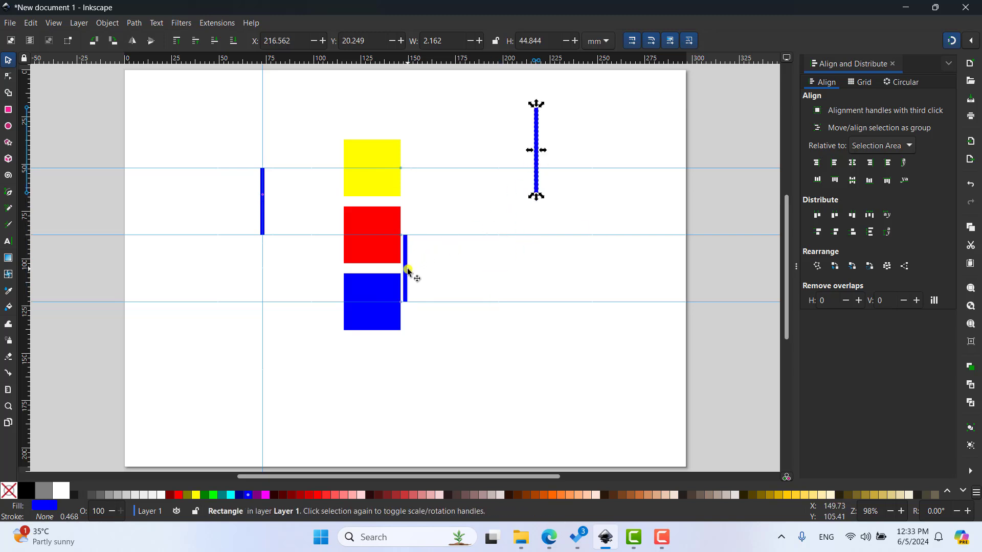
{"action": "left_click_drag", "start_coordinate": [406, 276], "coordinate": [477, 280]}
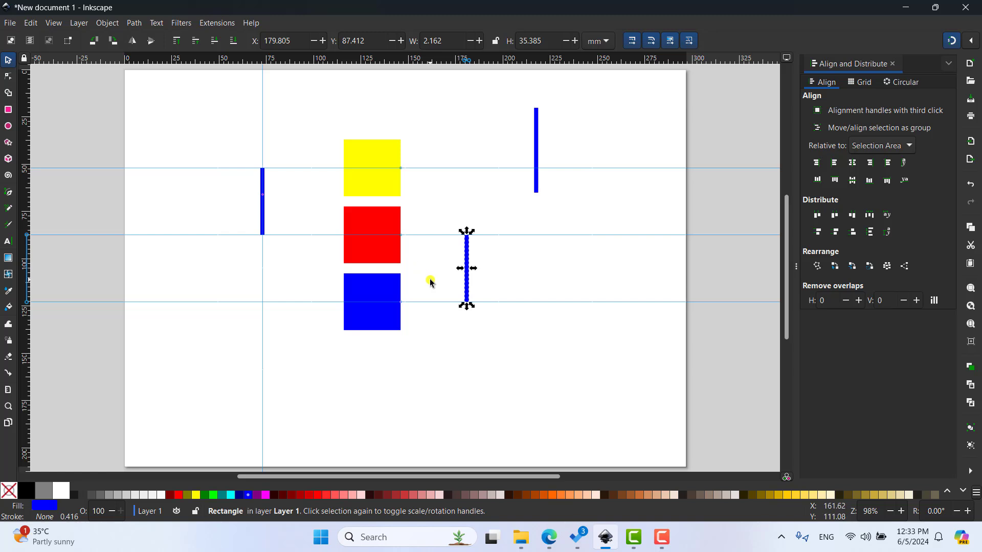
{"action": "left_click", "coordinate": [455, 194]}
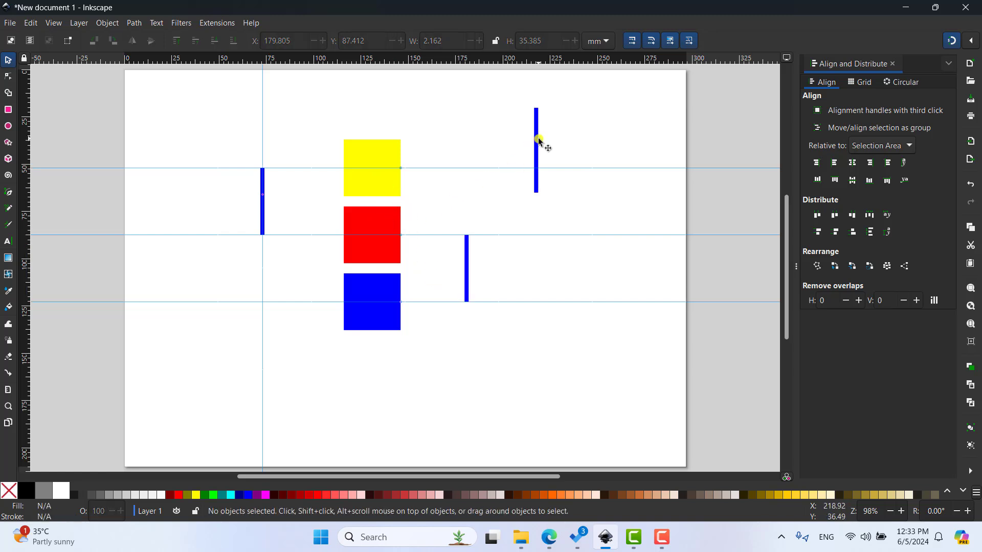
{"action": "left_click_drag", "start_coordinate": [537, 139], "coordinate": [575, 126]}
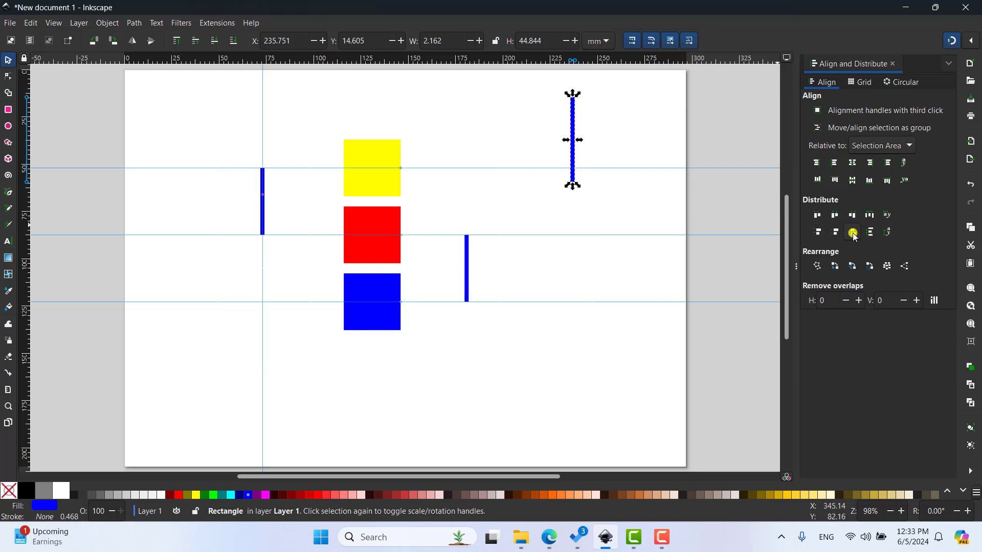
Shift the vertical guide left and move the two spacer bars out of the way
{"action": "left_click", "coordinate": [489, 149]}
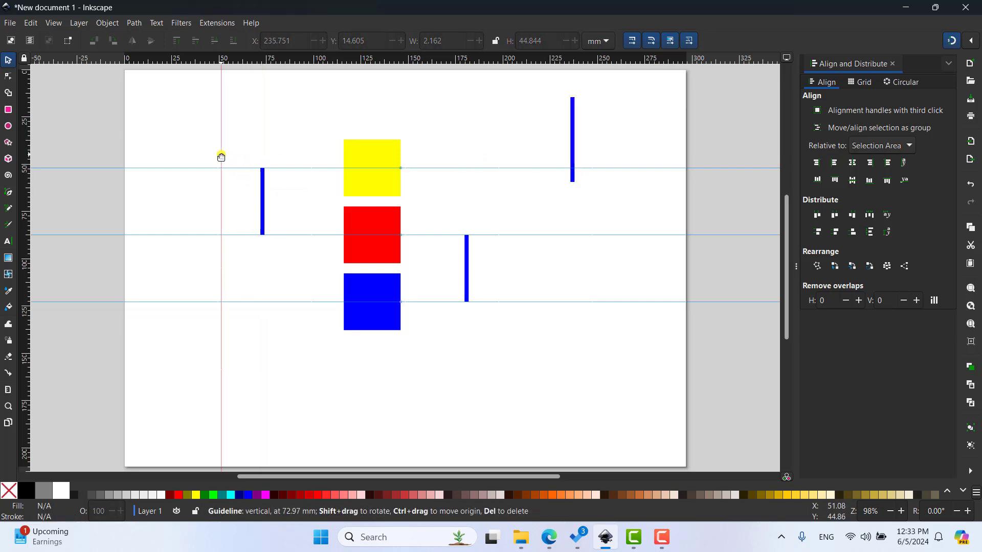
{"action": "left_click_drag", "start_coordinate": [262, 198], "coordinate": [222, 155]}
{"action": "left_click_drag", "start_coordinate": [264, 191], "coordinate": [280, 127]}
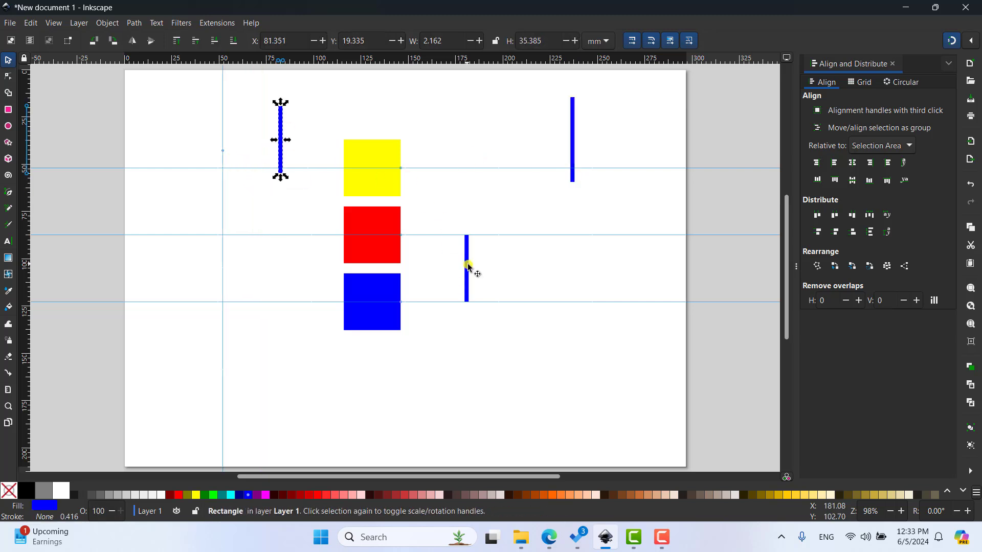
{"action": "left_click_drag", "start_coordinate": [466, 266], "coordinate": [538, 271]}
Scatter the red, yellow and blue squares into a staggered arrangement
{"action": "mouse_move", "coordinate": [374, 222]}
{"action": "left_mouse_down"}
{"action": "mouse_move", "coordinate": [479, 194]}
{"action": "mouse_move", "coordinate": [470, 197]}
{"action": "left_mouse_up"}
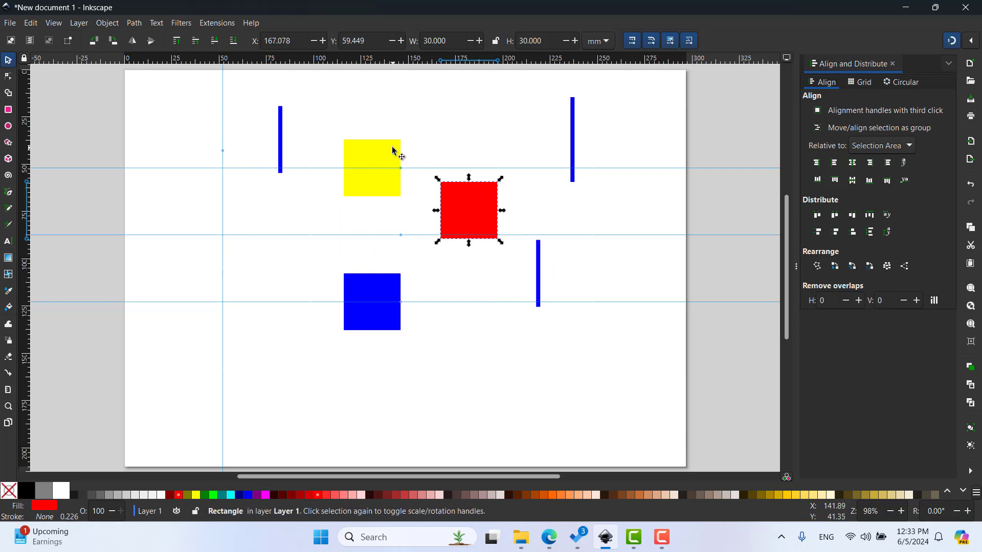
{"action": "left_click_drag", "start_coordinate": [394, 148], "coordinate": [370, 192]}
{"action": "mouse_move", "coordinate": [377, 310]}
{"action": "left_mouse_down"}
{"action": "mouse_move", "coordinate": [377, 339]}
{"action": "mouse_move", "coordinate": [340, 344]}
{"action": "left_mouse_up"}
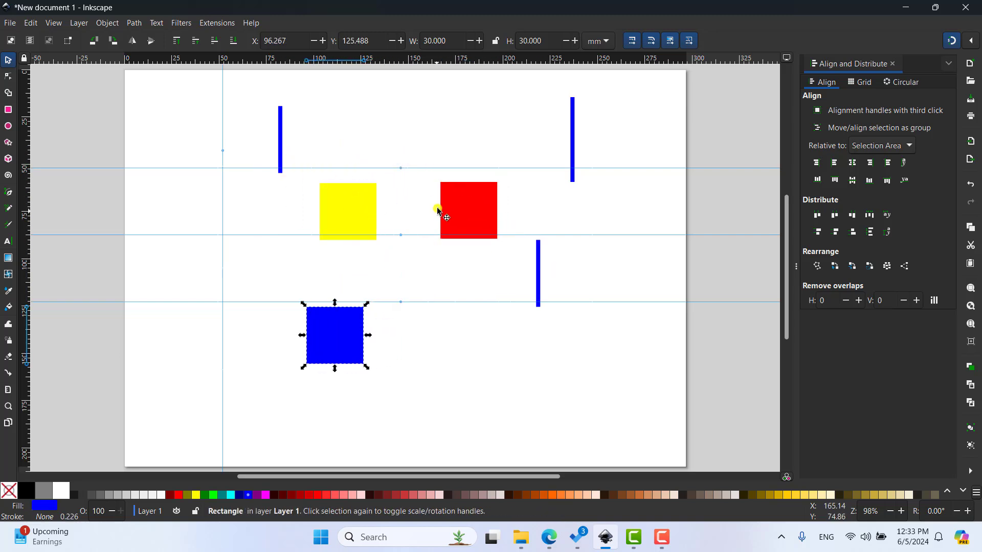
{"action": "left_click_drag", "start_coordinate": [443, 212], "coordinate": [447, 186]}
Select the yellow, red and blue squares together
{"action": "left_click", "coordinate": [314, 104]}
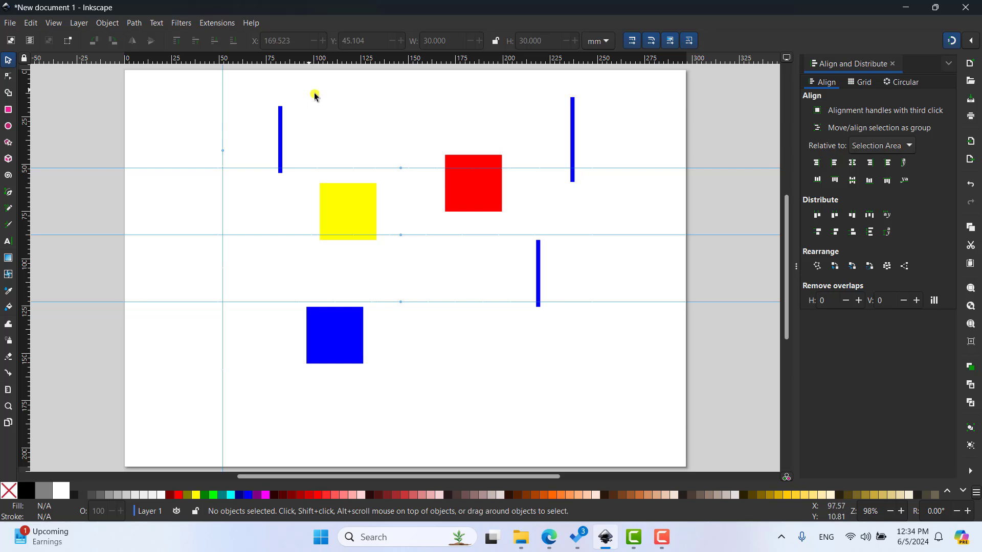
{"action": "left_click_drag", "start_coordinate": [309, 91], "coordinate": [512, 402]}
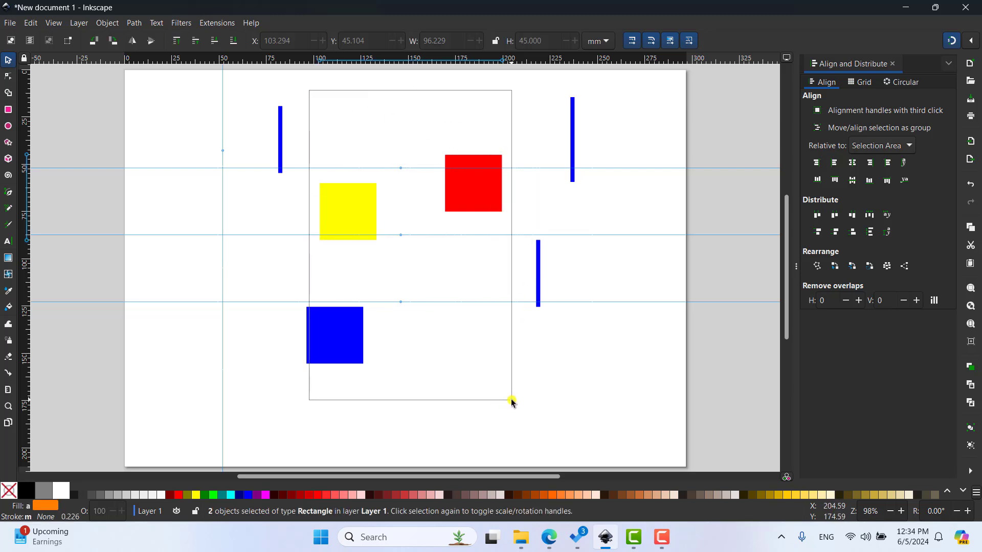
{"action": "left_click", "coordinate": [360, 342], "text": "shift"}
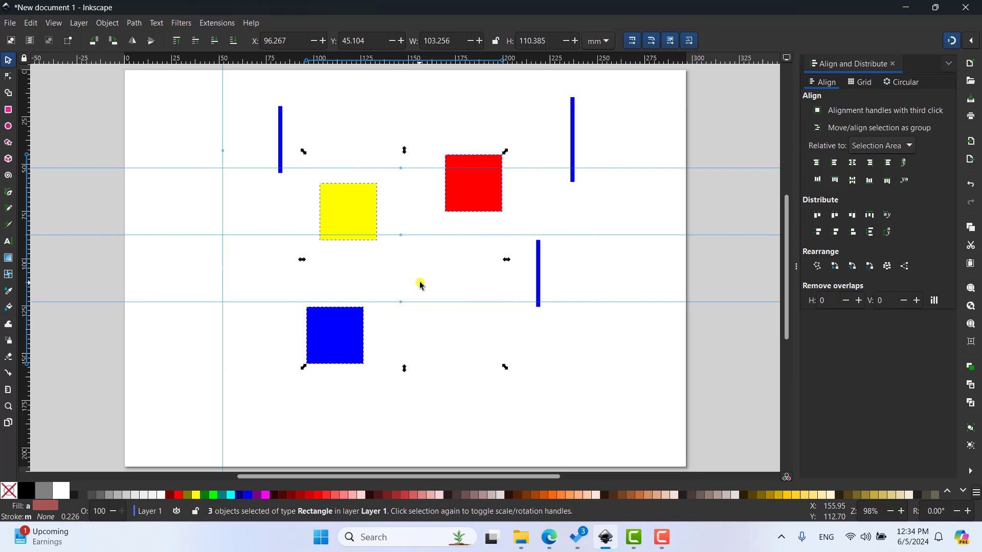
Centre the three squares on a vertical axis and distribute their bottom edges equally
{"action": "left_click", "coordinate": [852, 164]}
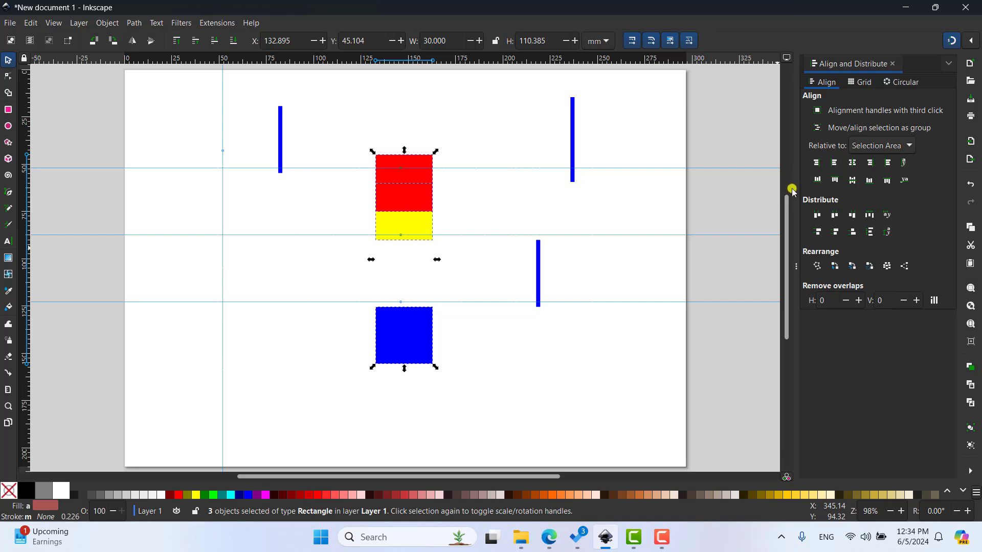
{"action": "left_click", "coordinate": [853, 232]}
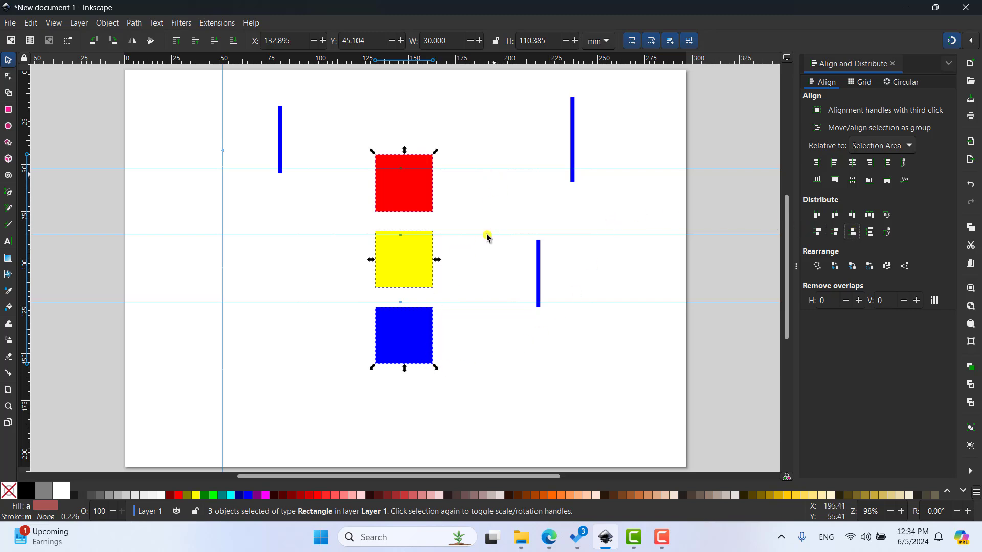
Snap horizontal guides to the blue, yellow and red squares' bottom edges, and add a yellow-to-blue spacer bar
{"action": "left_click_drag", "start_coordinate": [467, 302], "coordinate": [422, 364]}
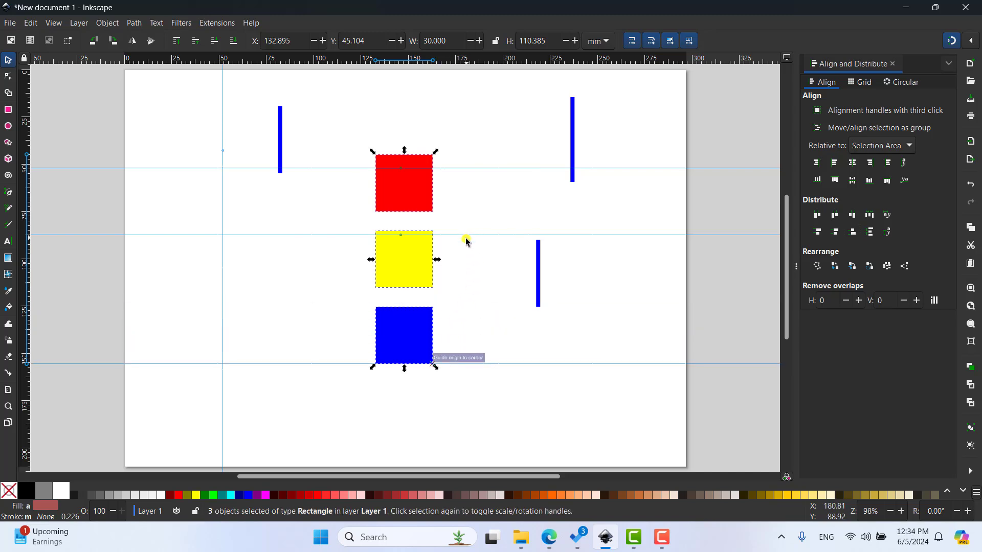
{"action": "left_click_drag", "start_coordinate": [467, 237], "coordinate": [431, 291]}
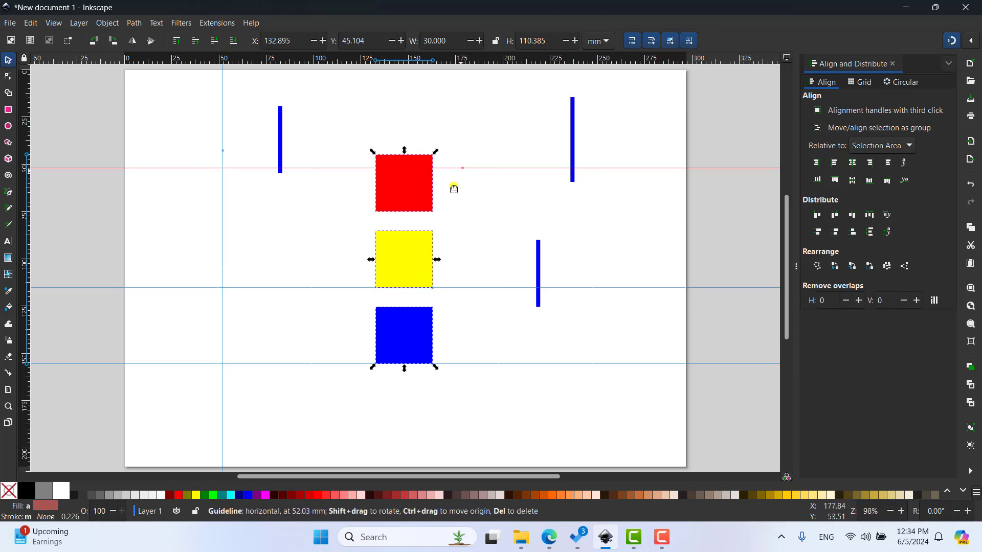
{"action": "left_click_drag", "start_coordinate": [462, 169], "coordinate": [432, 211]}
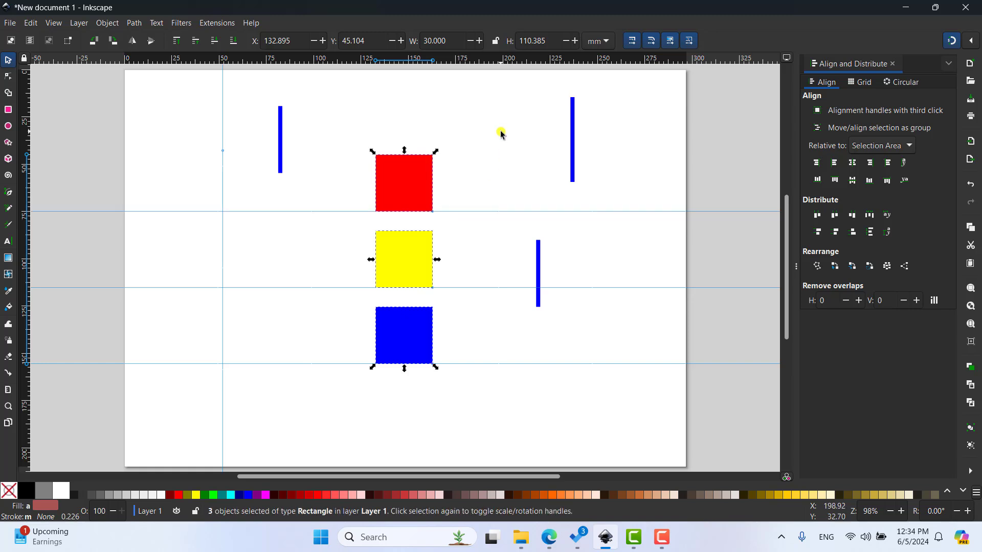
{"action": "left_click_drag", "start_coordinate": [538, 290], "coordinate": [483, 347]}
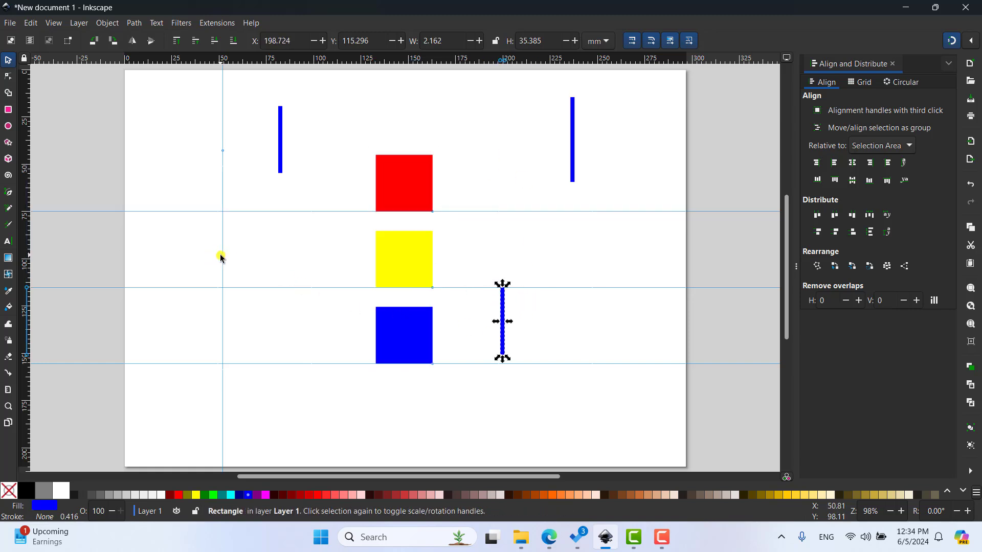
Move the vertical guide right and fit a blue bar on it across the lower guide gap
{"action": "left_click_drag", "start_coordinate": [220, 257], "coordinate": [313, 287]}
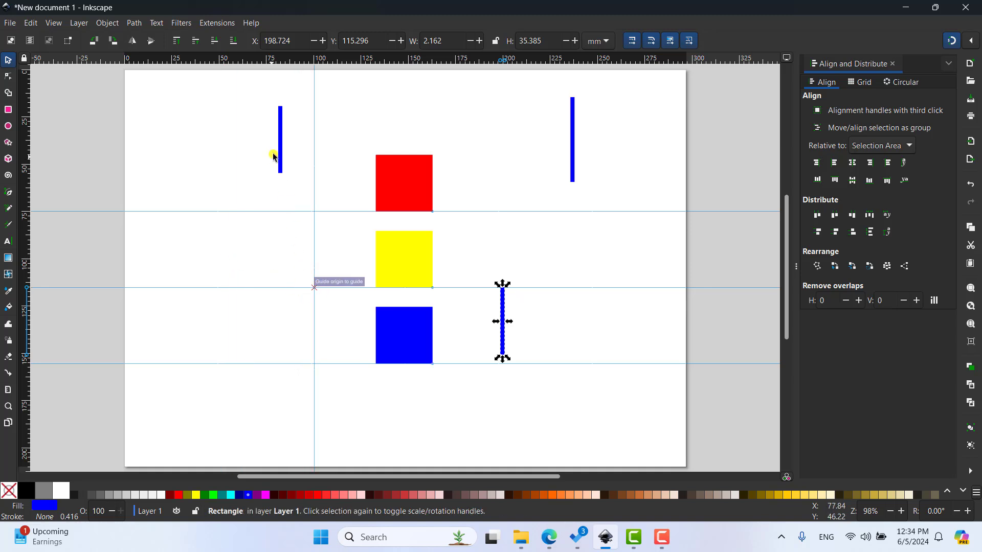
{"action": "left_click_drag", "start_coordinate": [282, 157], "coordinate": [321, 357]}
{"action": "left_click_drag", "start_coordinate": [316, 287], "coordinate": [316, 288]}
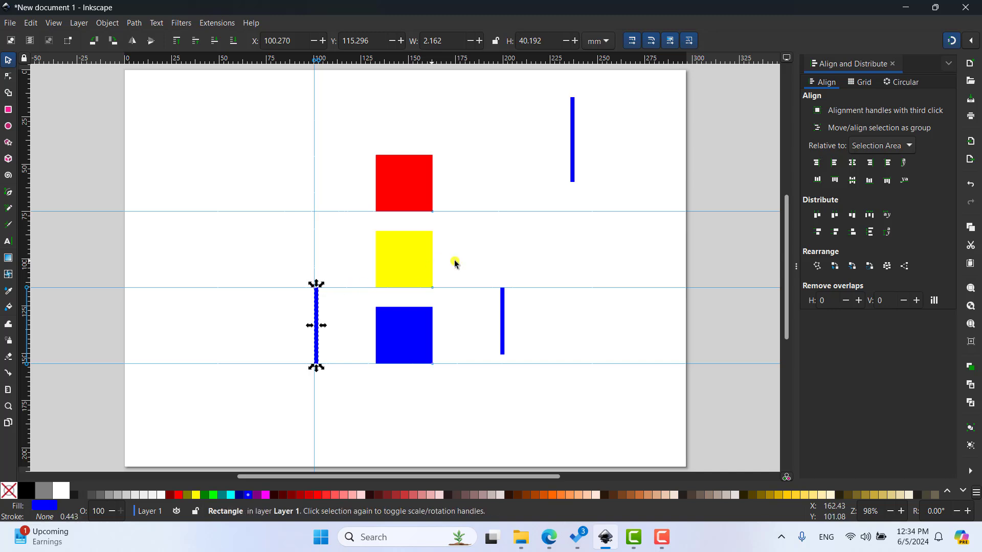
{"action": "left_click", "coordinate": [377, 373]}
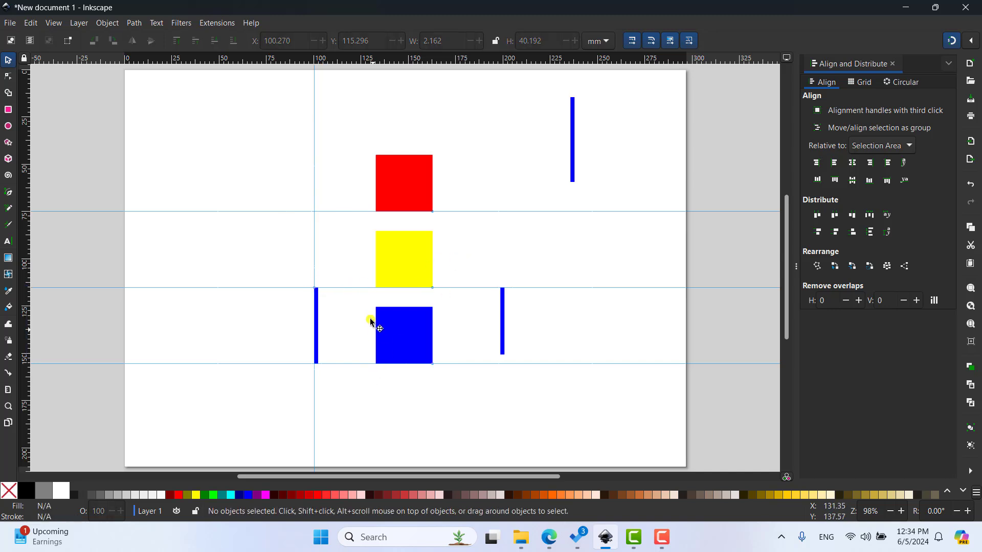
Copy the blue bar and paste a 40.192 mm copy between the red and yellow guides
{"action": "left_click", "coordinate": [316, 326]}
{"action": "right_click", "coordinate": [317, 327]}
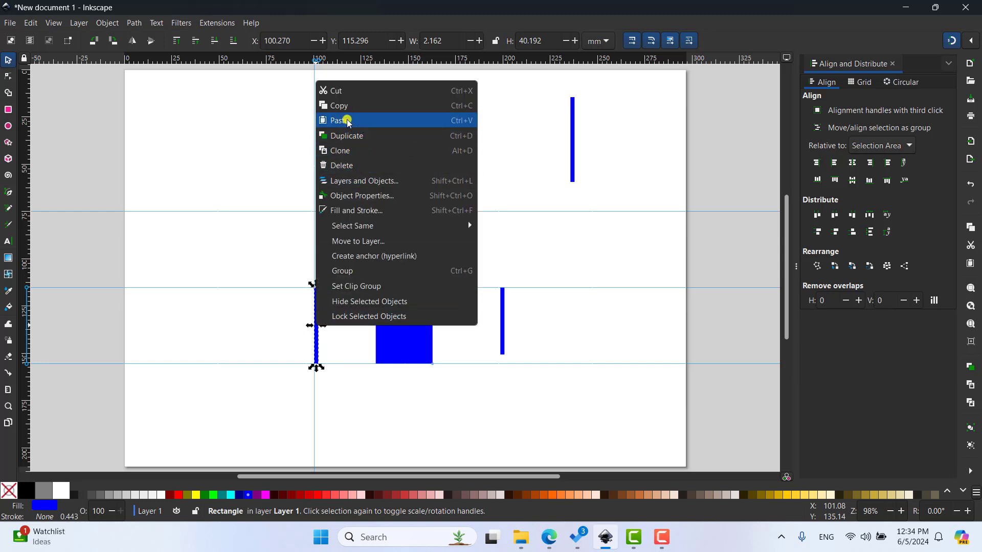
{"action": "left_click", "coordinate": [353, 108]}
{"action": "right_click", "coordinate": [489, 231]}
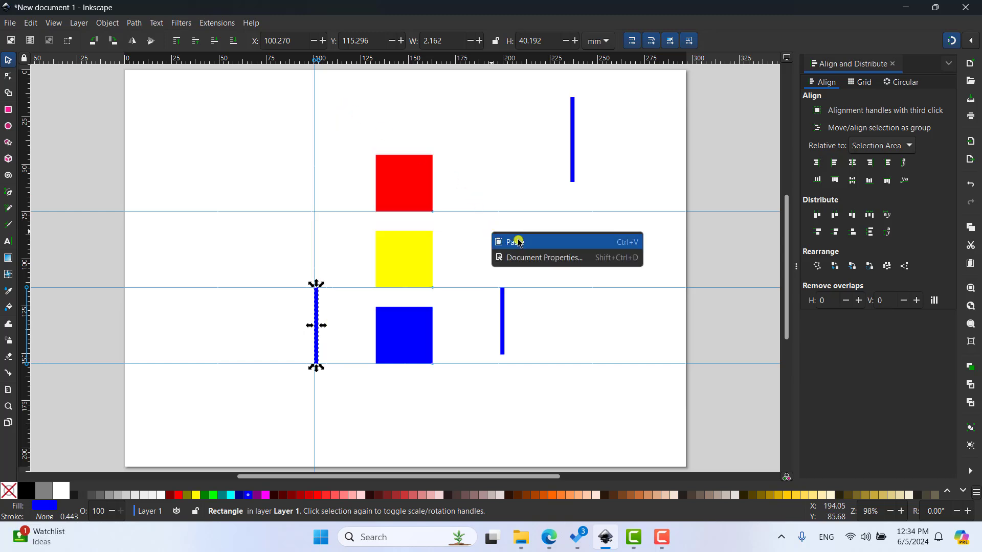
{"action": "left_click", "coordinate": [506, 241]}
{"action": "left_click_drag", "start_coordinate": [406, 254], "coordinate": [474, 229]}
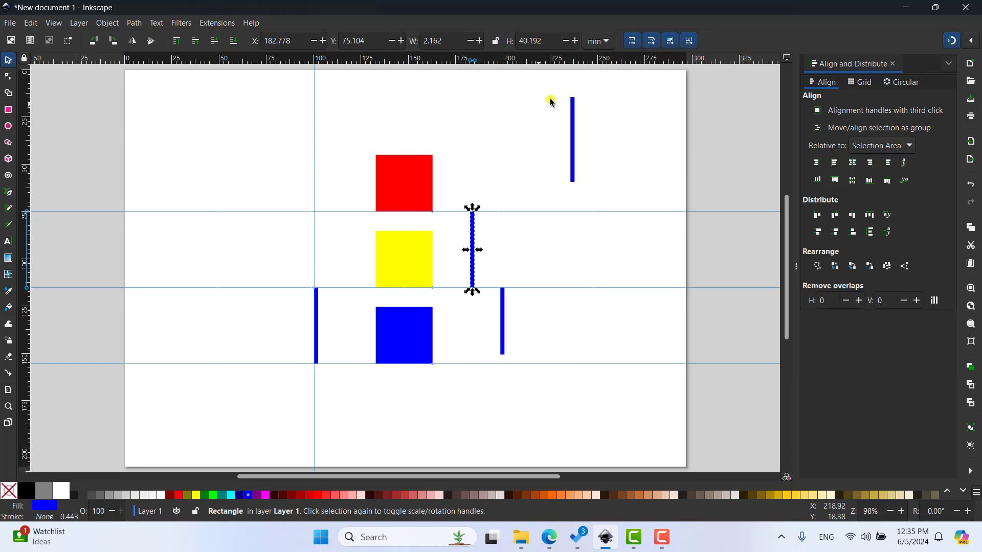
{"action": "left_click", "coordinate": [554, 141]}
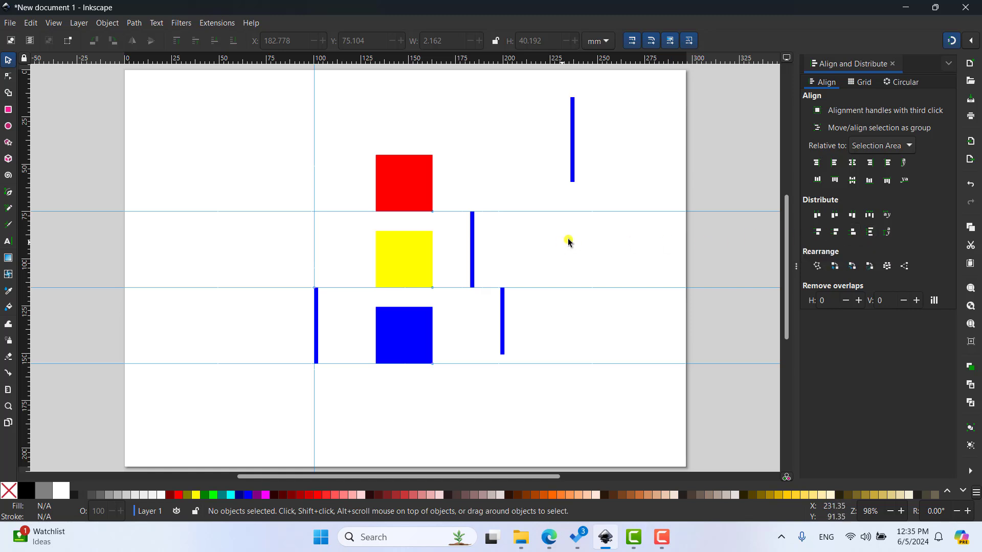
Move the three blue bars aside and rescatter the red, yellow and blue squares
{"action": "left_click_drag", "start_coordinate": [475, 247], "coordinate": [587, 248]}
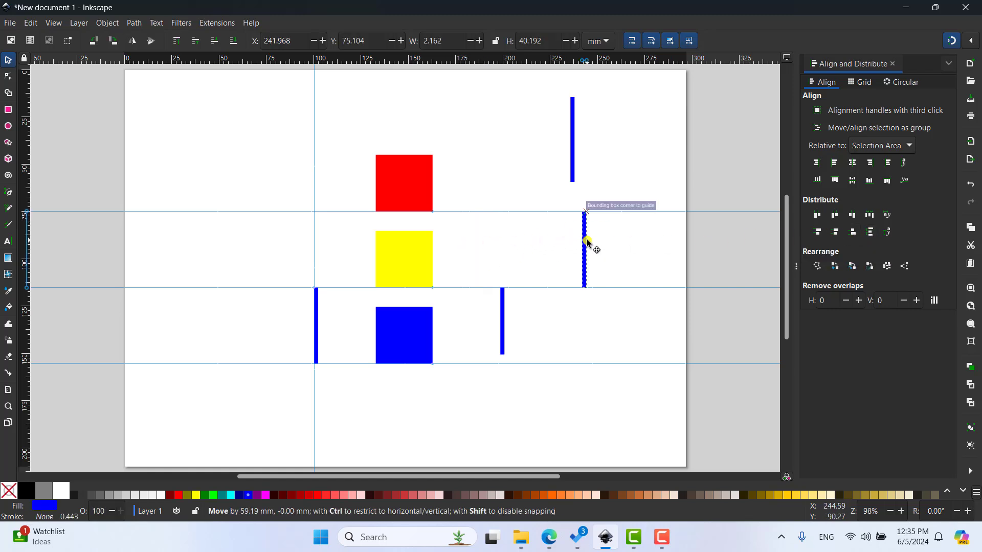
{"action": "mouse_move", "coordinate": [504, 322]}
{"action": "left_mouse_down"}
{"action": "mouse_move", "coordinate": [549, 325]}
{"action": "mouse_move", "coordinate": [539, 324]}
{"action": "left_mouse_up"}
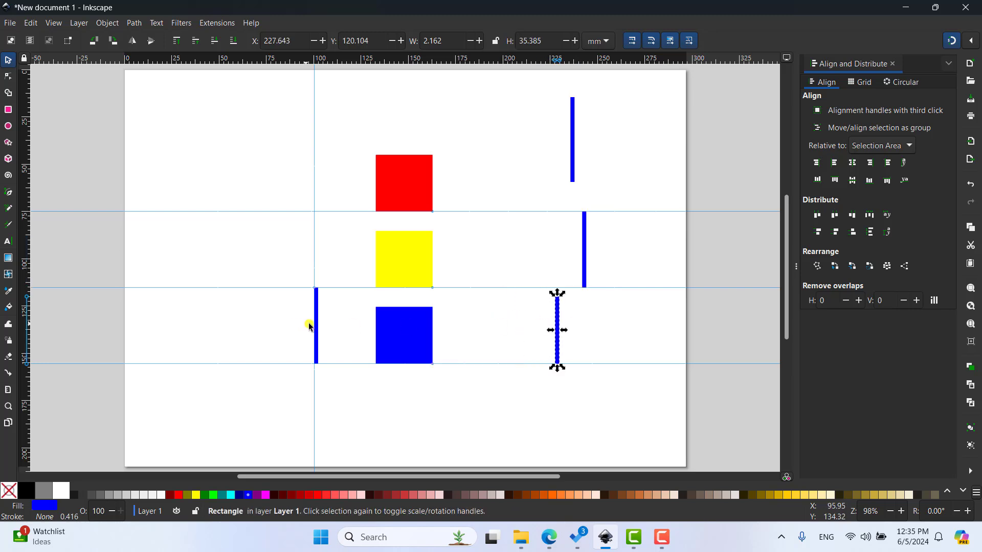
{"action": "left_click_drag", "start_coordinate": [316, 322], "coordinate": [256, 321]}
{"action": "mouse_move", "coordinate": [417, 260]}
{"action": "left_mouse_down"}
{"action": "mouse_move", "coordinate": [492, 246]}
{"action": "mouse_move", "coordinate": [479, 240]}
{"action": "left_mouse_up"}
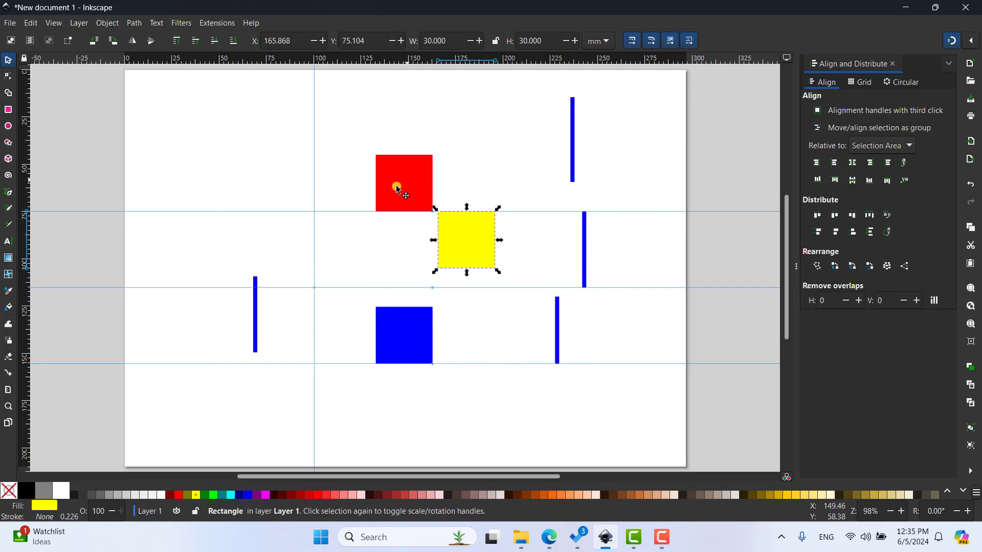
{"action": "left_click_drag", "start_coordinate": [396, 188], "coordinate": [369, 160]}
{"action": "left_click_drag", "start_coordinate": [412, 331], "coordinate": [414, 306]}
{"action": "left_click_drag", "start_coordinate": [454, 252], "coordinate": [462, 256]}
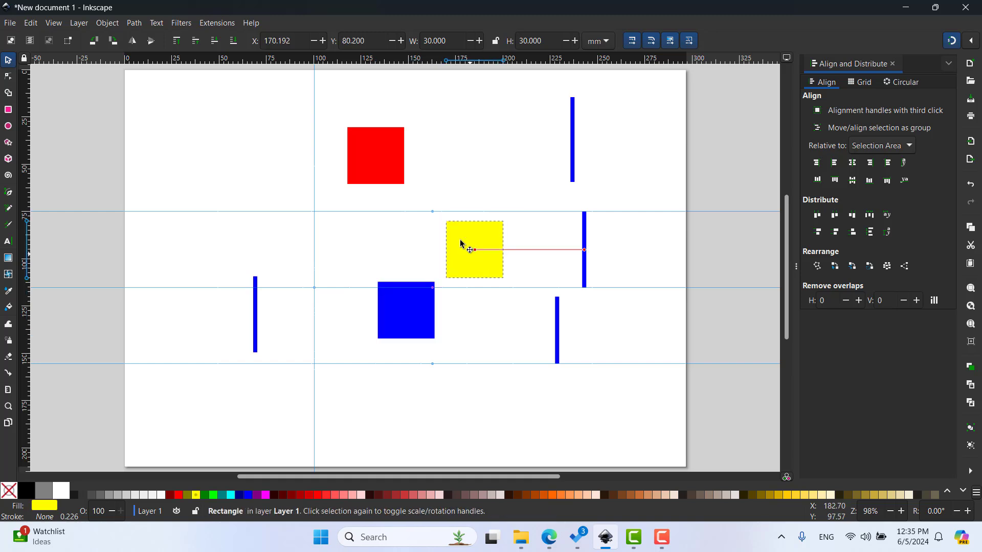
Select the three squares, centre them vertically and distribute them evenly top to bottom
{"action": "mouse_move", "coordinate": [325, 79]}
{"action": "left_mouse_down"}
{"action": "mouse_move", "coordinate": [506, 294]}
{"action": "mouse_move", "coordinate": [526, 371]}
{"action": "left_mouse_up"}
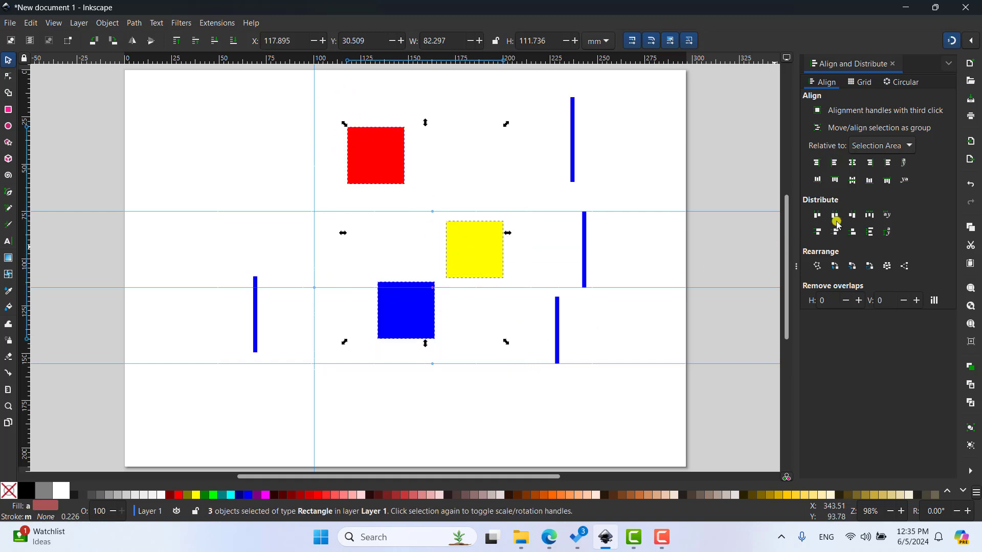
{"action": "left_click", "coordinate": [851, 163]}
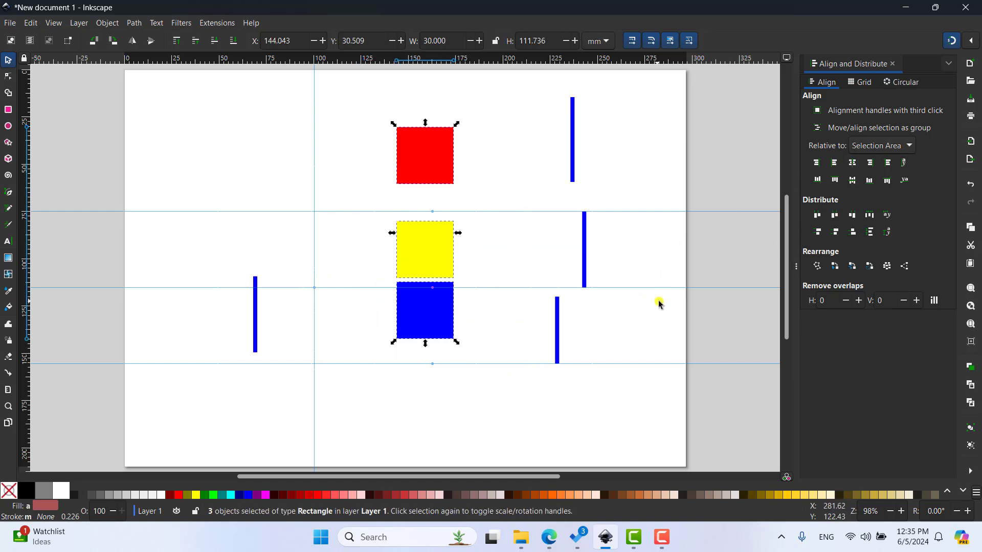
{"action": "left_click", "coordinate": [869, 233]}
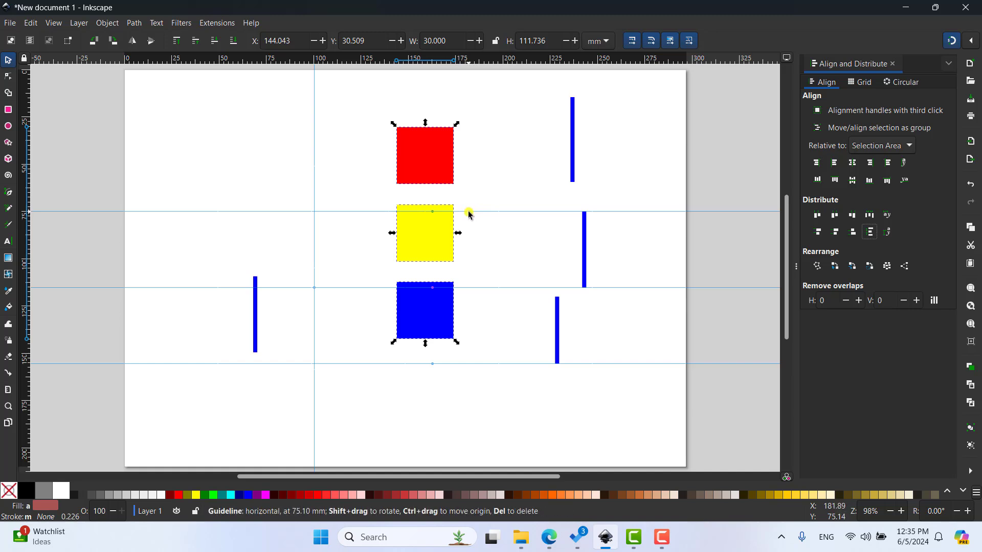
Place horizontal guides through the middles of the yellow, red and blue squares
{"action": "left_click_drag", "start_coordinate": [469, 215], "coordinate": [456, 233]}
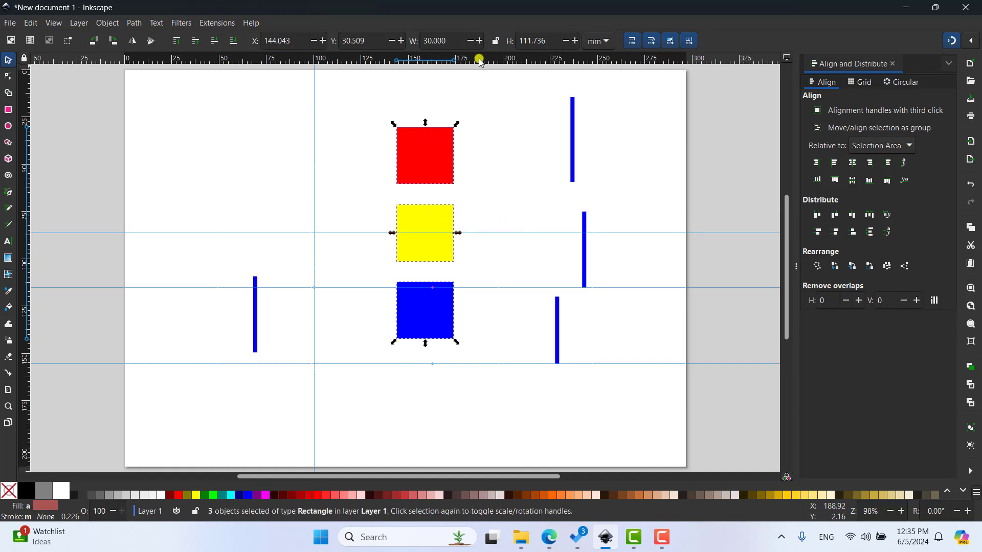
{"action": "left_click_drag", "start_coordinate": [479, 61], "coordinate": [452, 156]}
{"action": "left_click", "coordinate": [482, 288]}
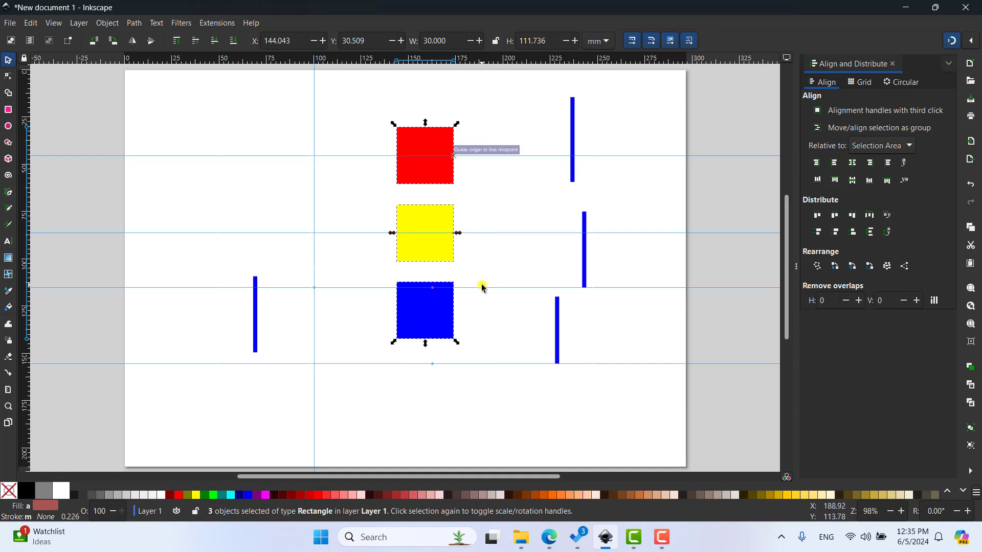
{"action": "left_click_drag", "start_coordinate": [478, 287], "coordinate": [451, 310]}
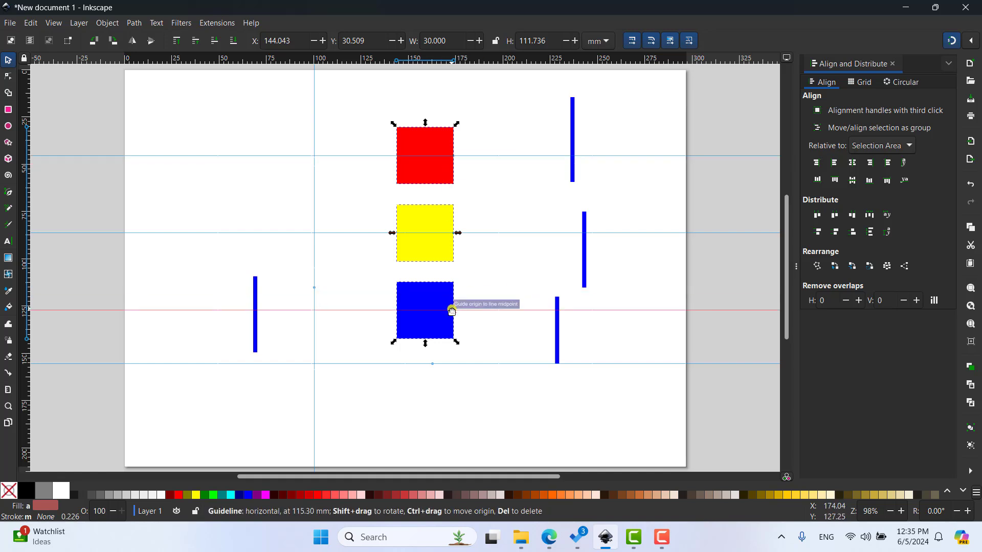
Delete the leftover bottom guide and move the left blue bar onto the vertical guide
{"action": "double_click", "coordinate": [475, 364]}
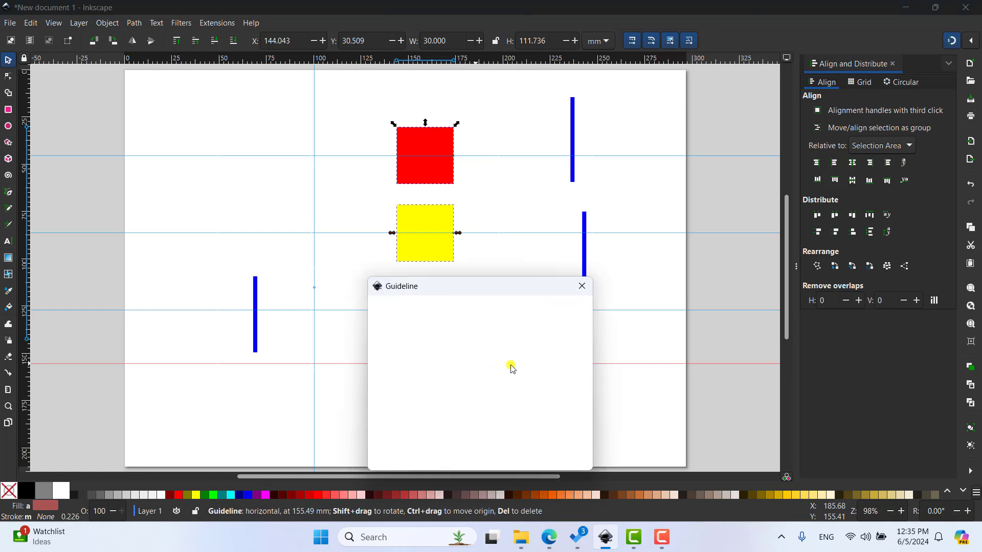
{"action": "left_click", "coordinate": [504, 462]}
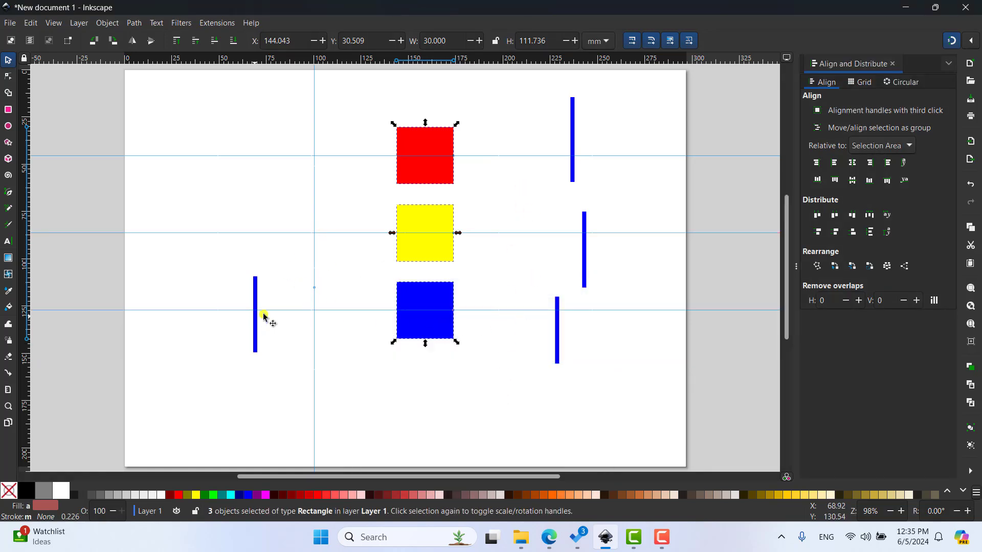
{"action": "mouse_move", "coordinate": [257, 316]}
{"action": "left_mouse_down"}
{"action": "mouse_move", "coordinate": [317, 266]}
{"action": "mouse_move", "coordinate": [325, 254]}
{"action": "mouse_move", "coordinate": [318, 253]}
{"action": "left_mouse_up"}
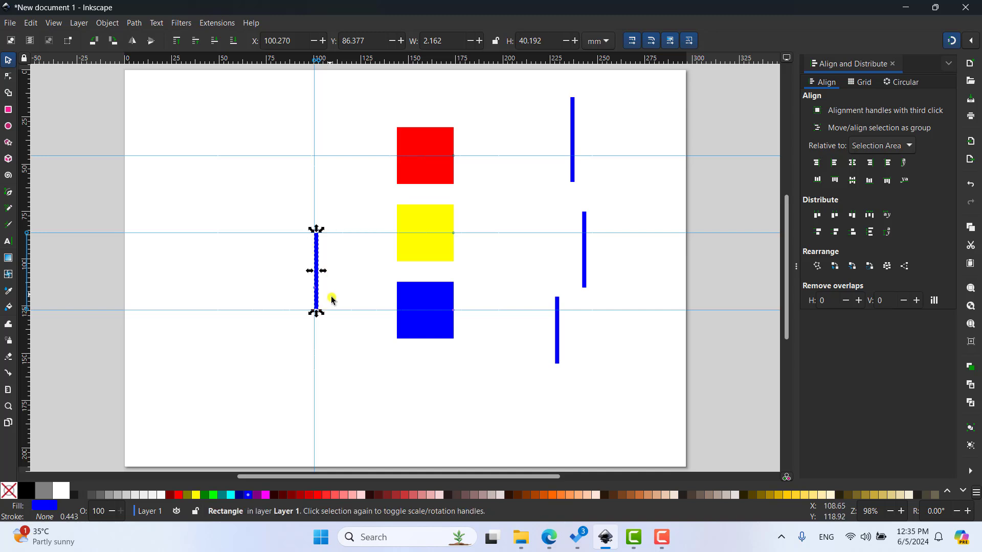
Stretch the blue bar between the yellow and blue centre guides, then copy it
{"action": "left_click_drag", "start_coordinate": [318, 317], "coordinate": [320, 324]}
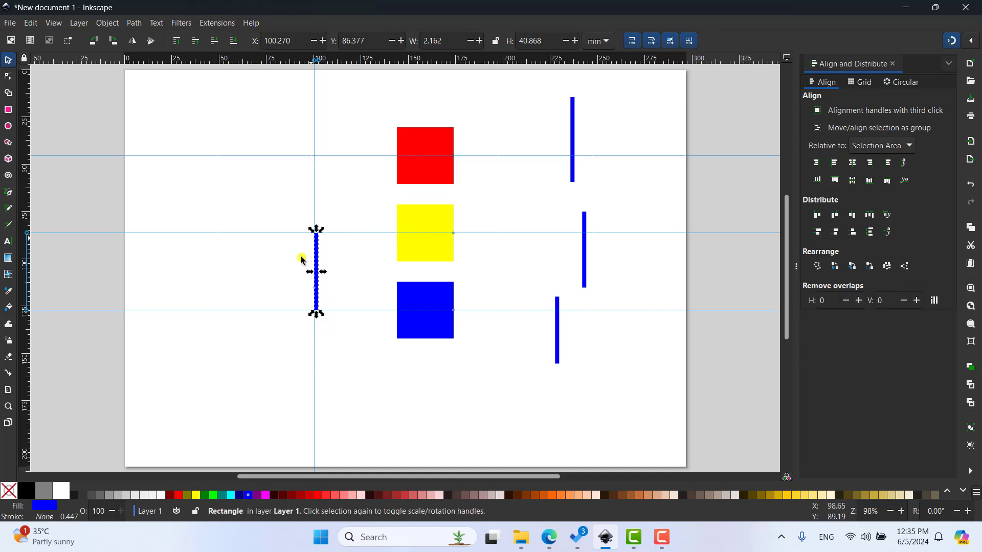
{"action": "right_click", "coordinate": [317, 264]}
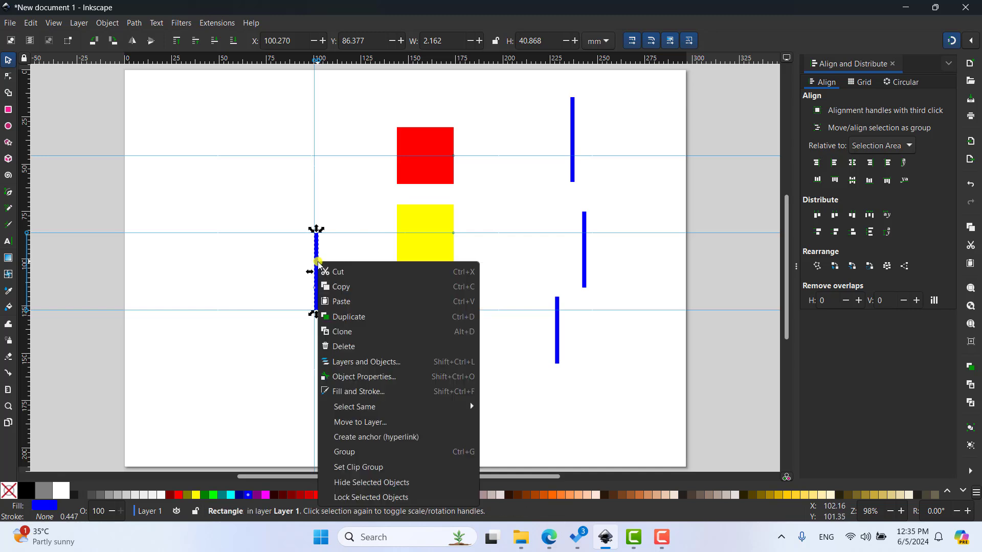
{"action": "left_click", "coordinate": [372, 287]}
Paste the bar copy so it spans the red-to-yellow centre guides
{"action": "right_click", "coordinate": [515, 194]}
{"action": "left_click", "coordinate": [539, 204]}
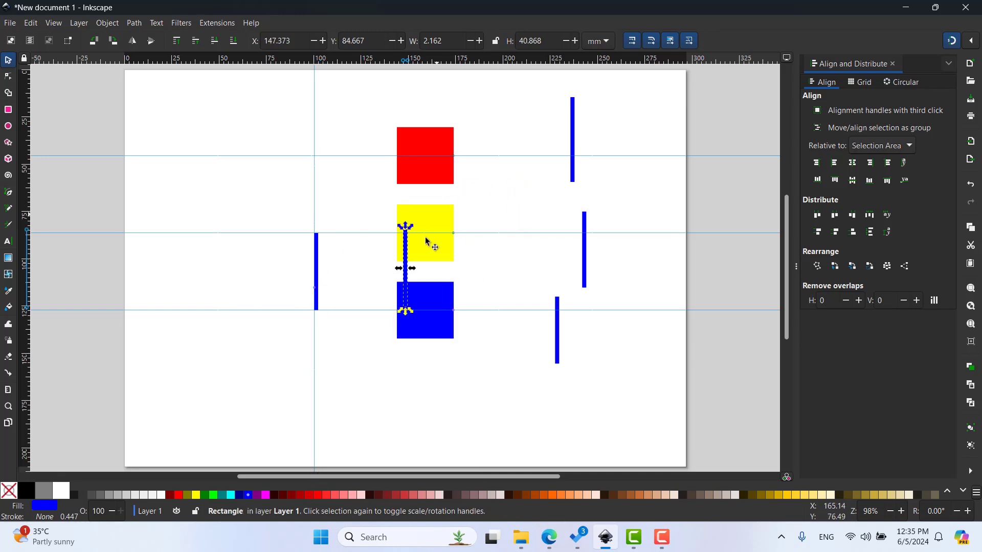
{"action": "left_click_drag", "start_coordinate": [404, 259], "coordinate": [486, 186]}
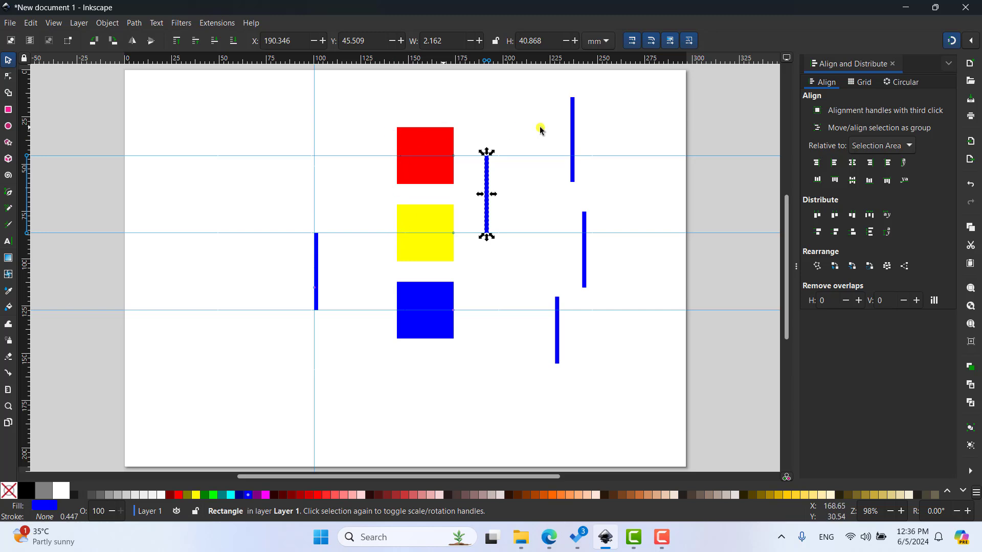
{"action": "left_click", "coordinate": [603, 117]}
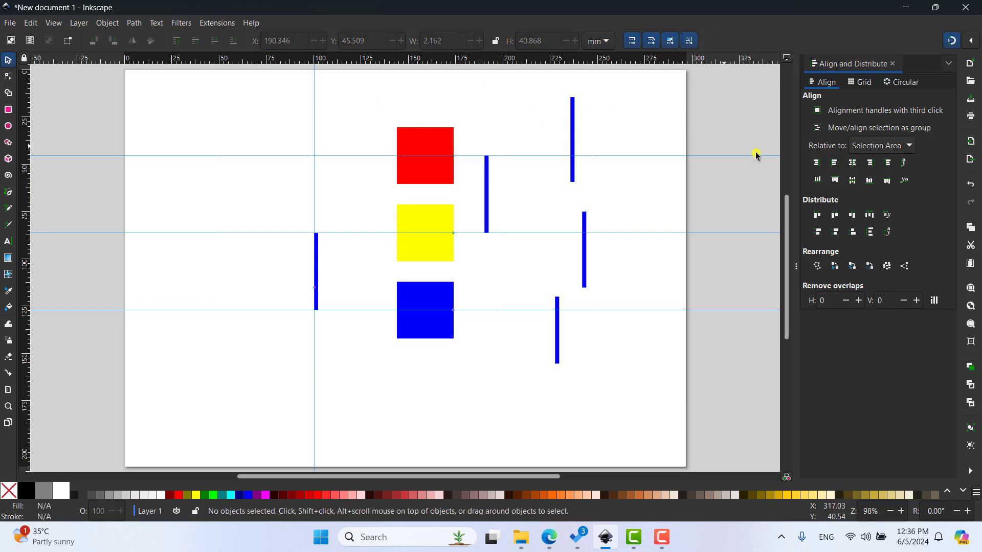